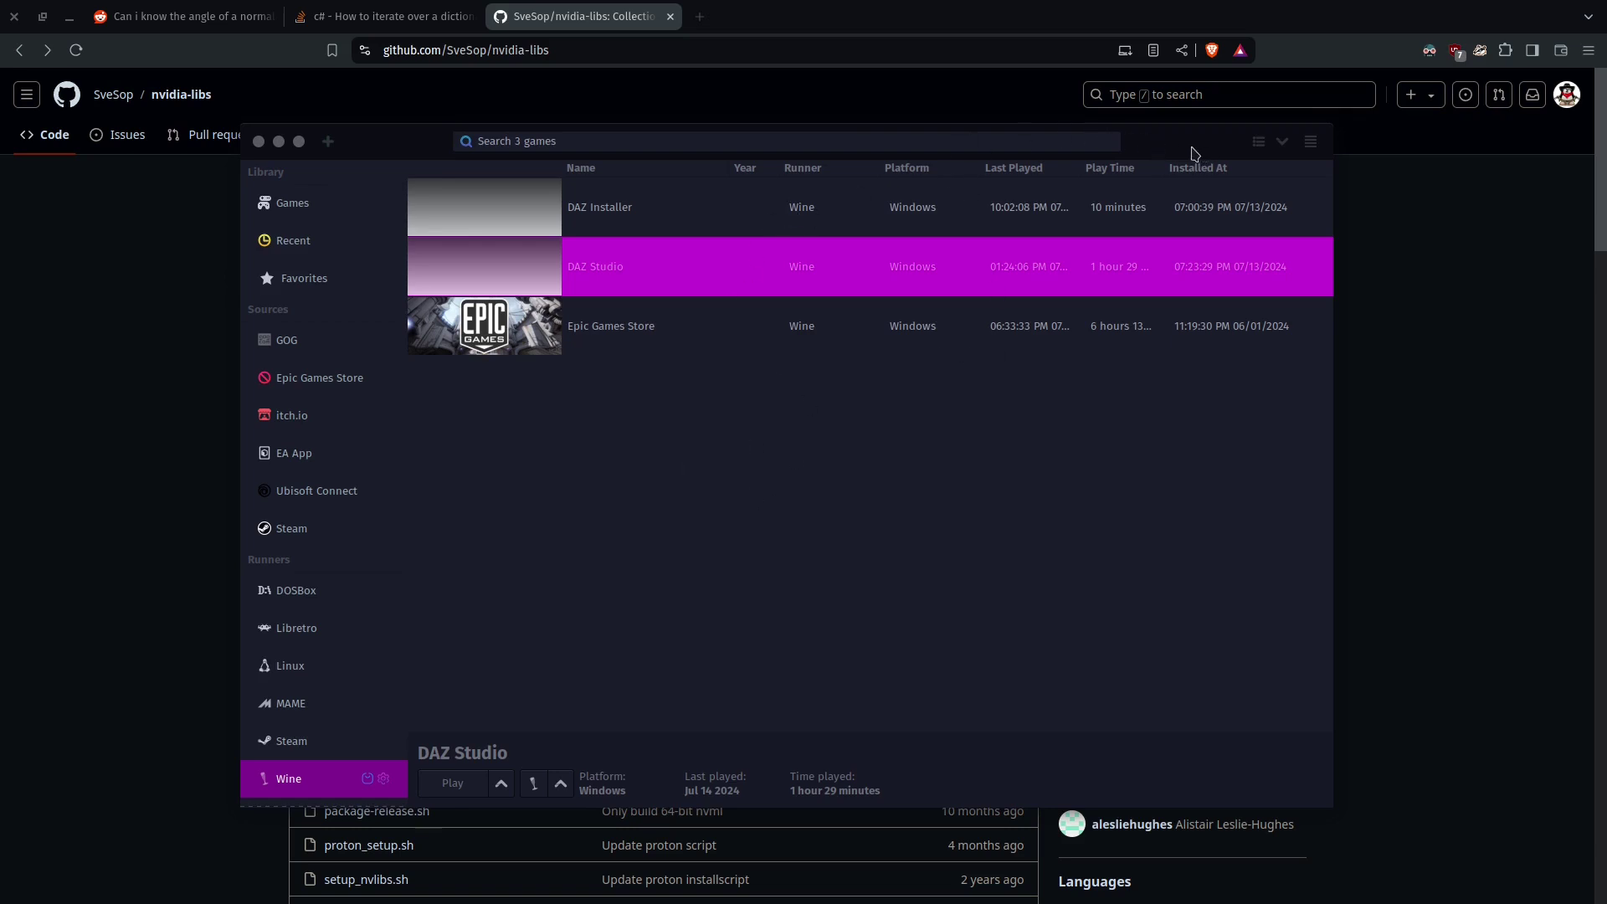
# Step: Rearrange the Lutris library window and view DAZ Studio's configuration, closing it without saving
pyautogui.moveTo(1155, 146); pyautogui.dragTo(0, 149)
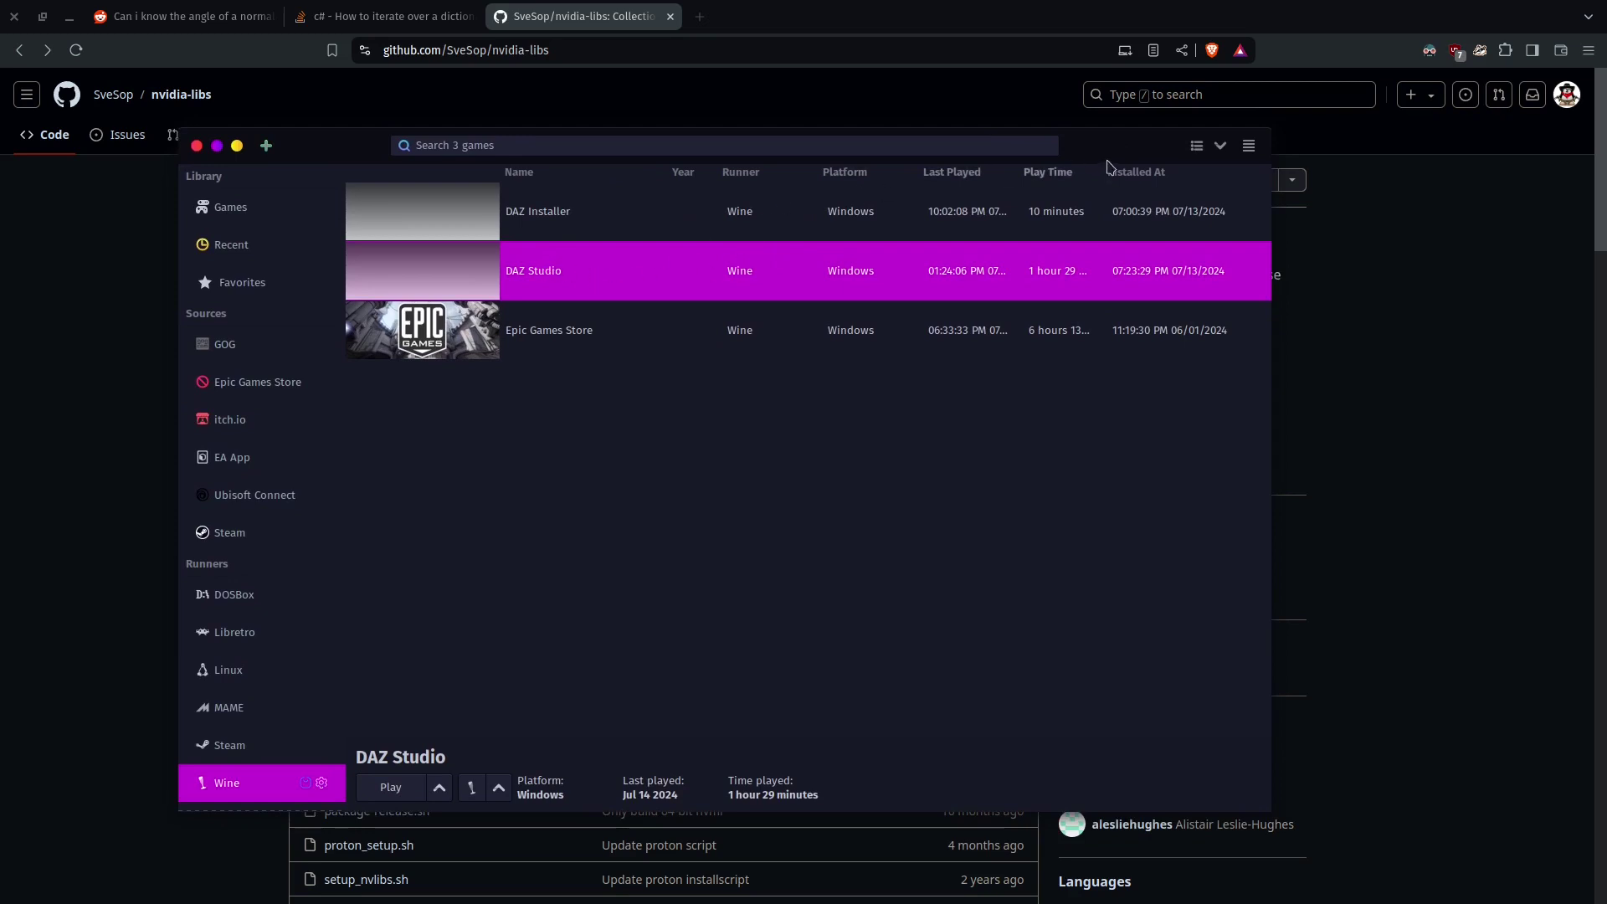
pyautogui.moveTo(1113, 163); pyautogui.dragTo(1294, 169)
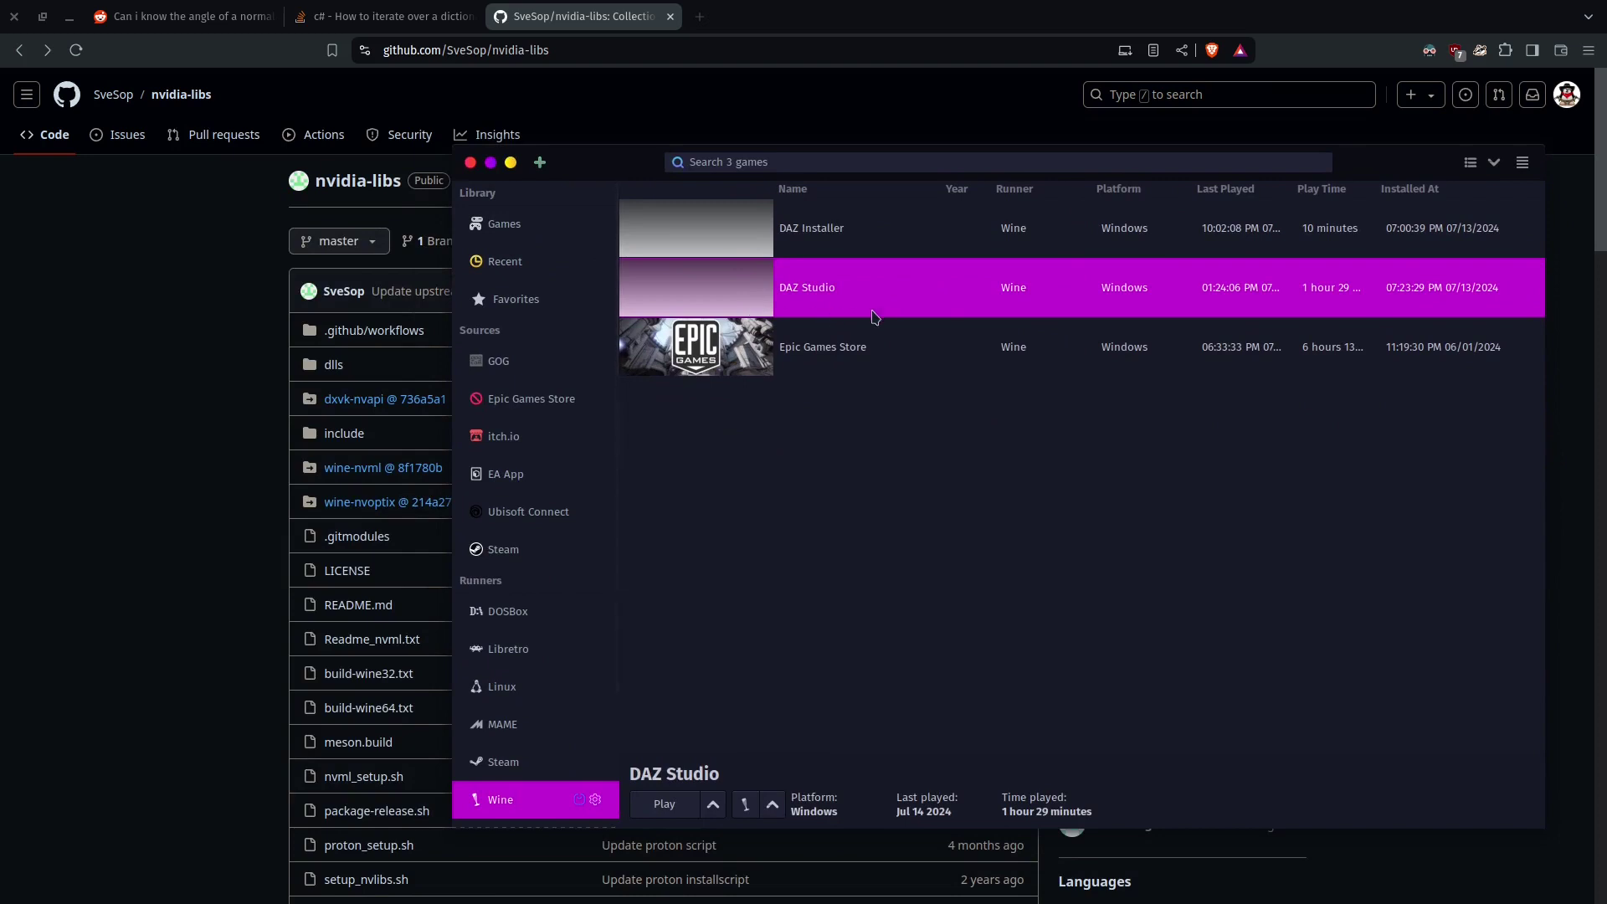
pyautogui.moveTo(1373, 187); pyautogui.dragTo(1167, 137)
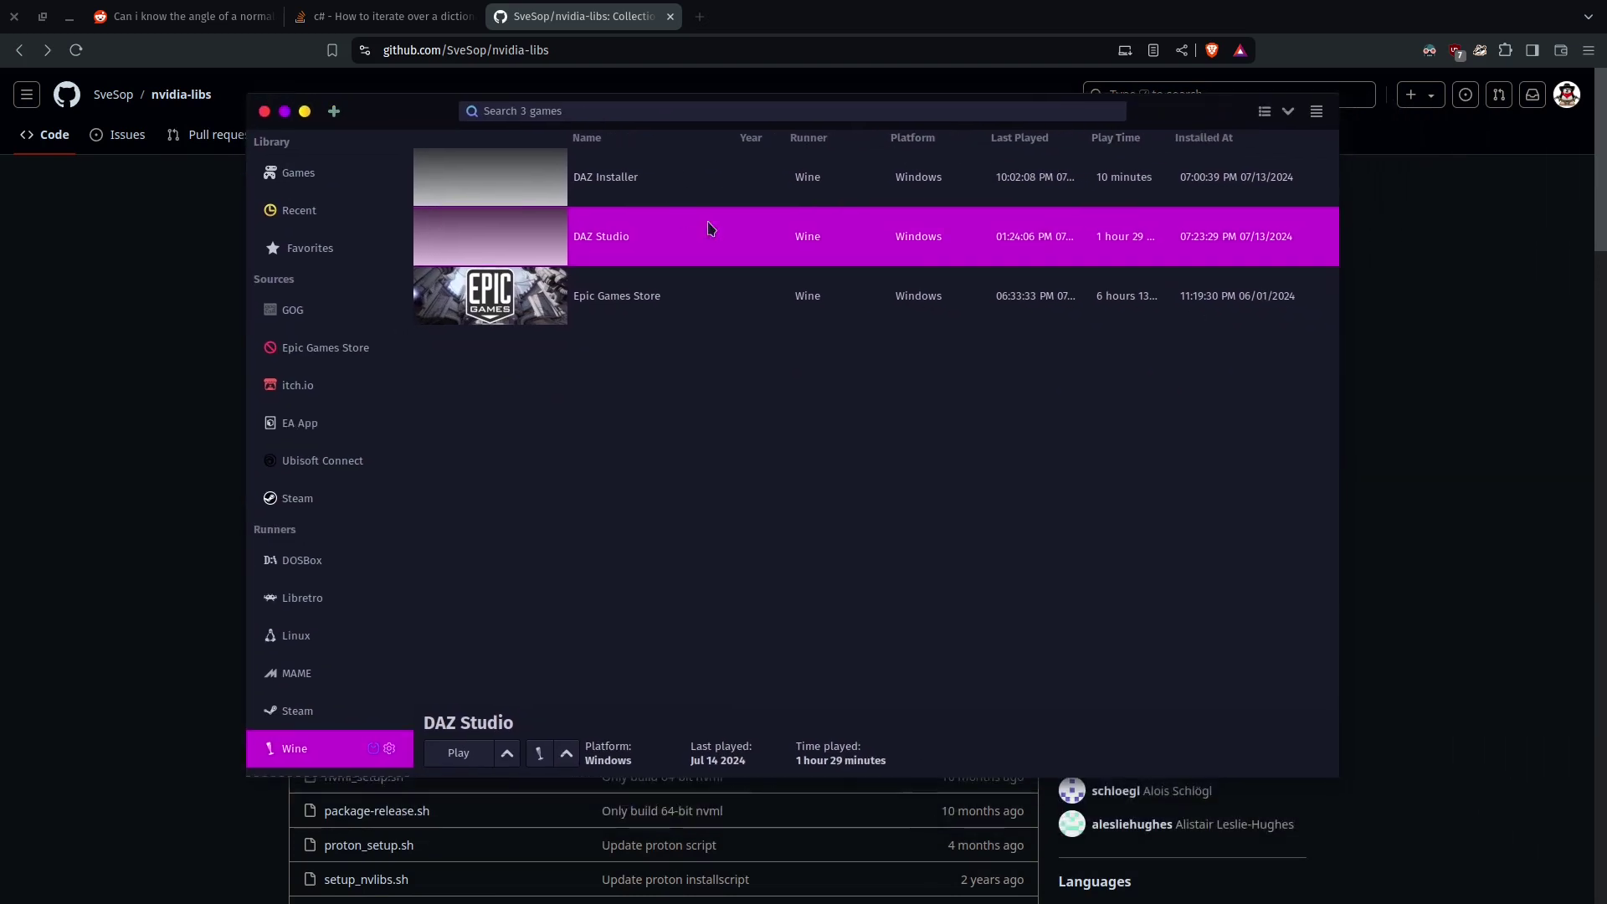
pyautogui.rightClick(599, 238)
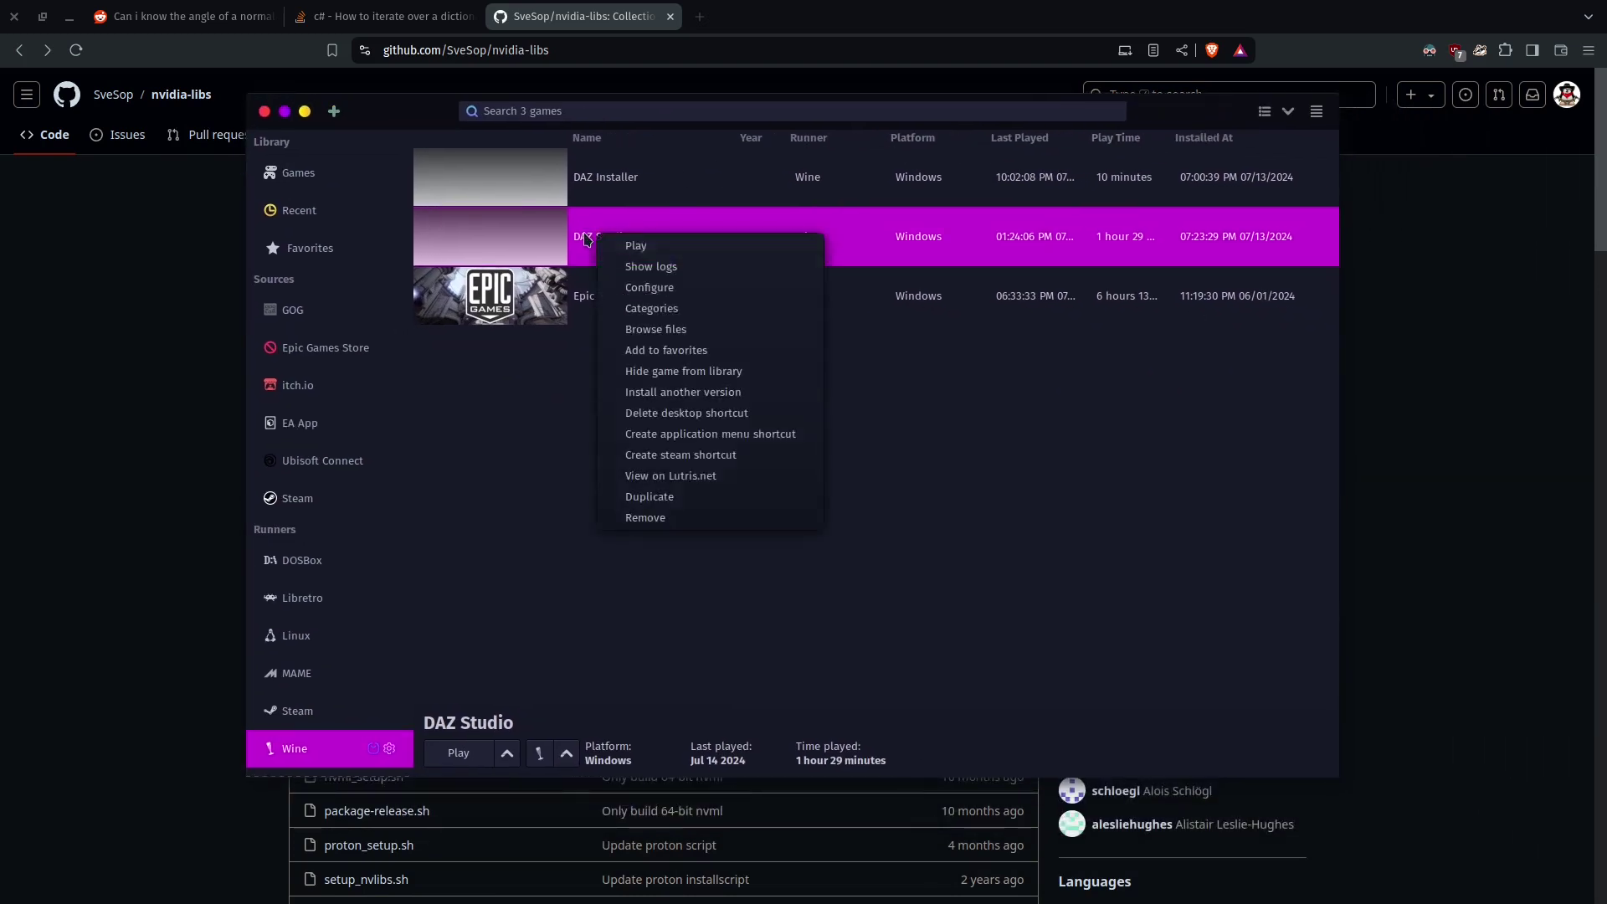
pyautogui.click(666, 287)
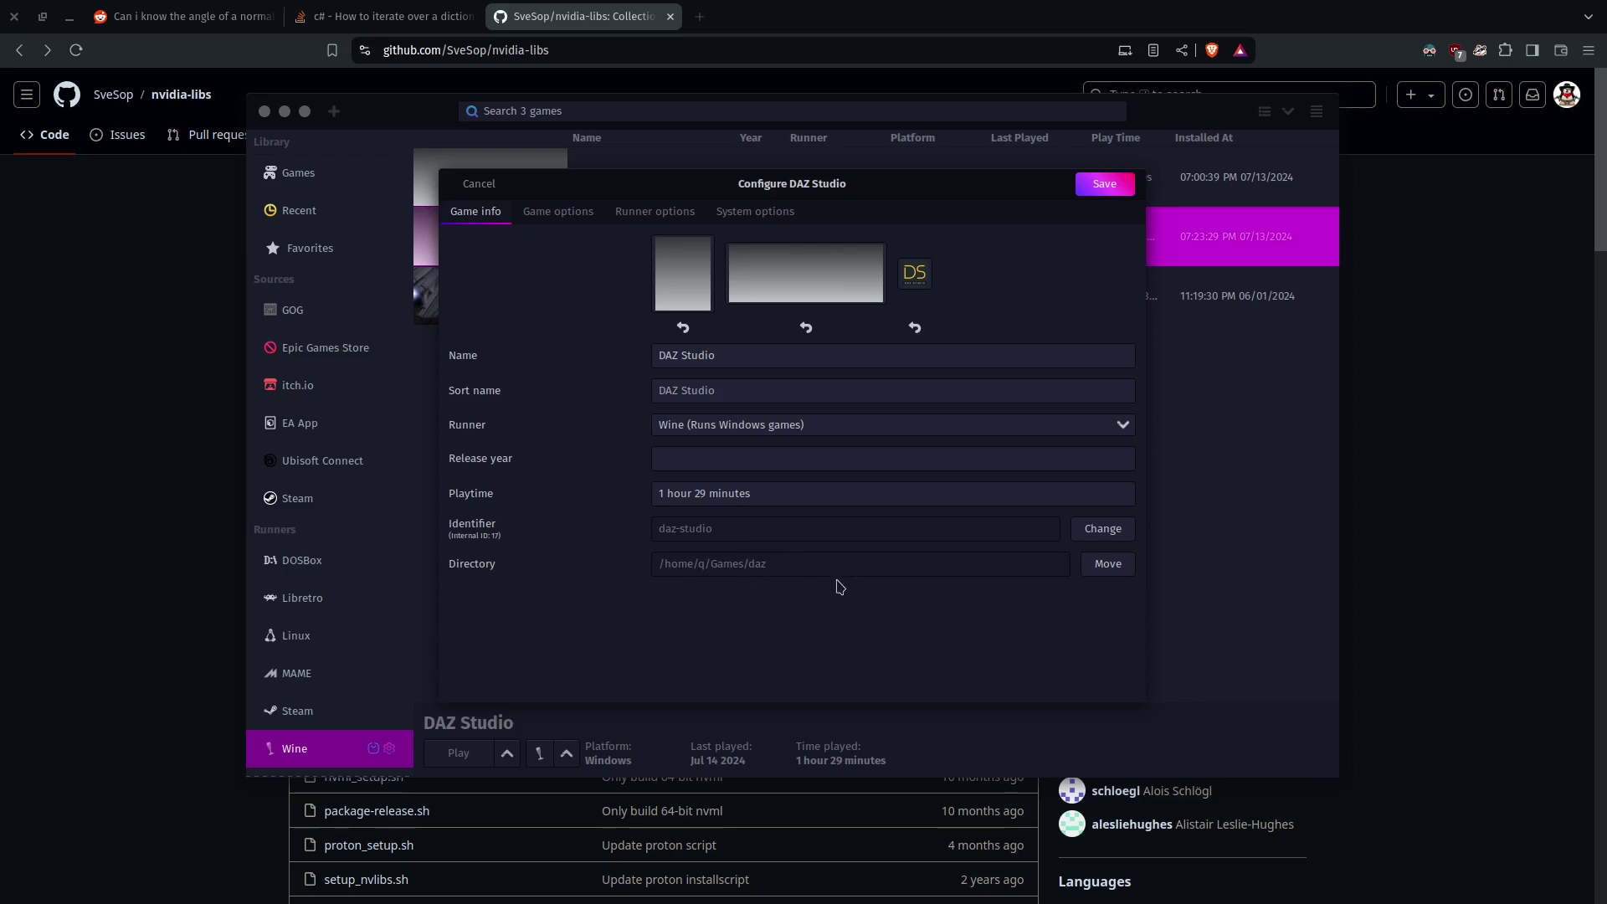
pyautogui.press('Escape')
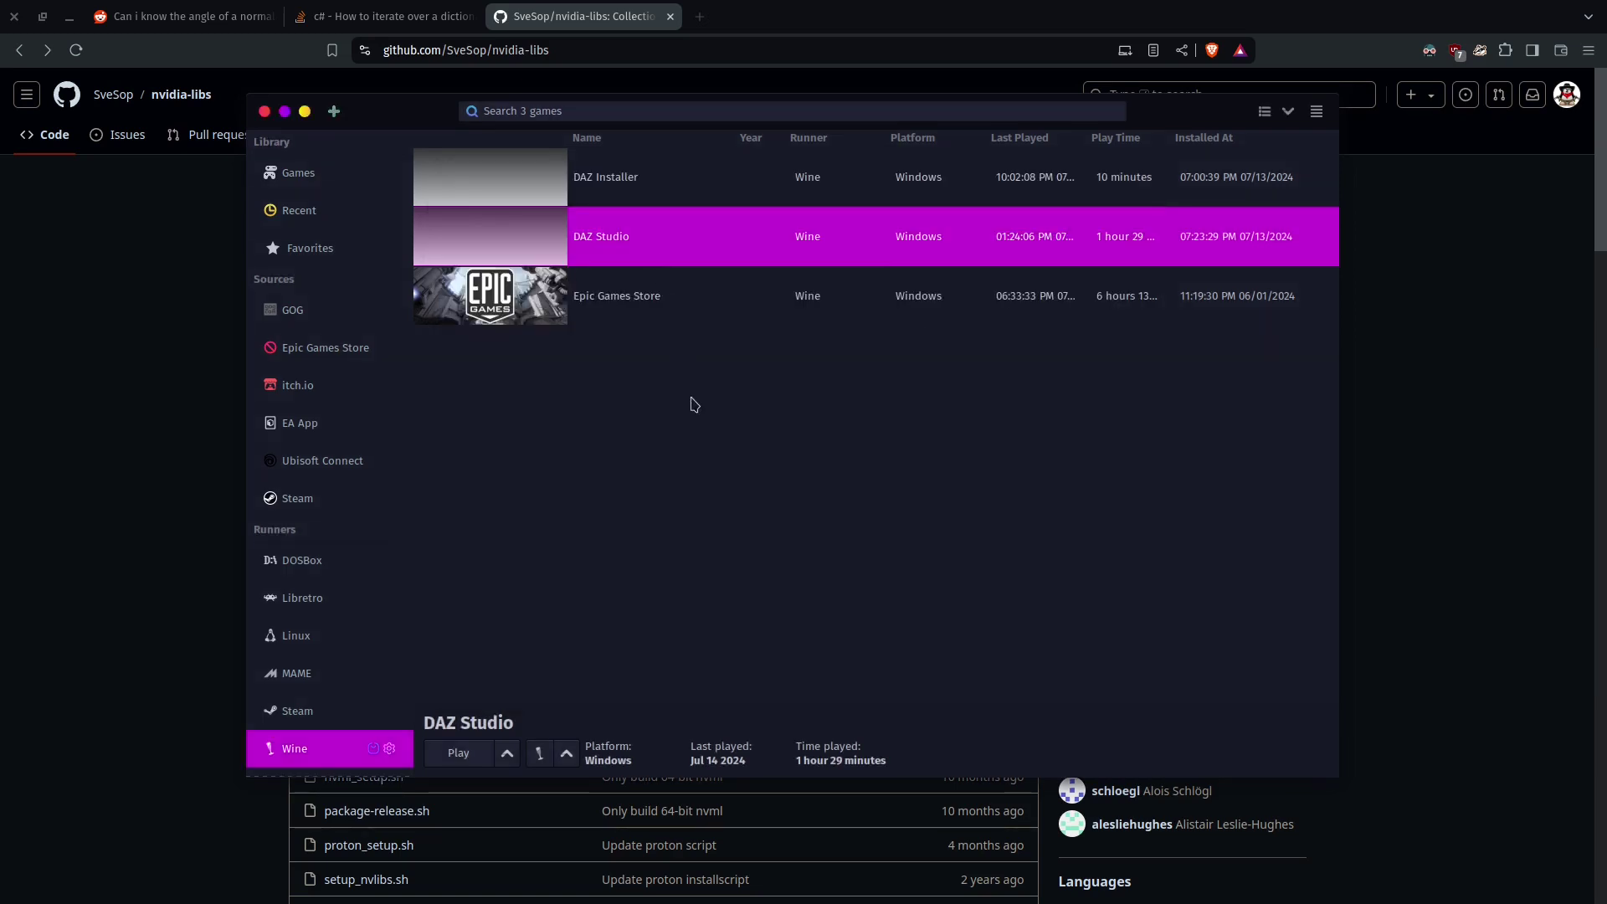
# Step: Launch DAZ Studio from Lutris and bring up its Render Settings
pyautogui.rightClick(691, 237)
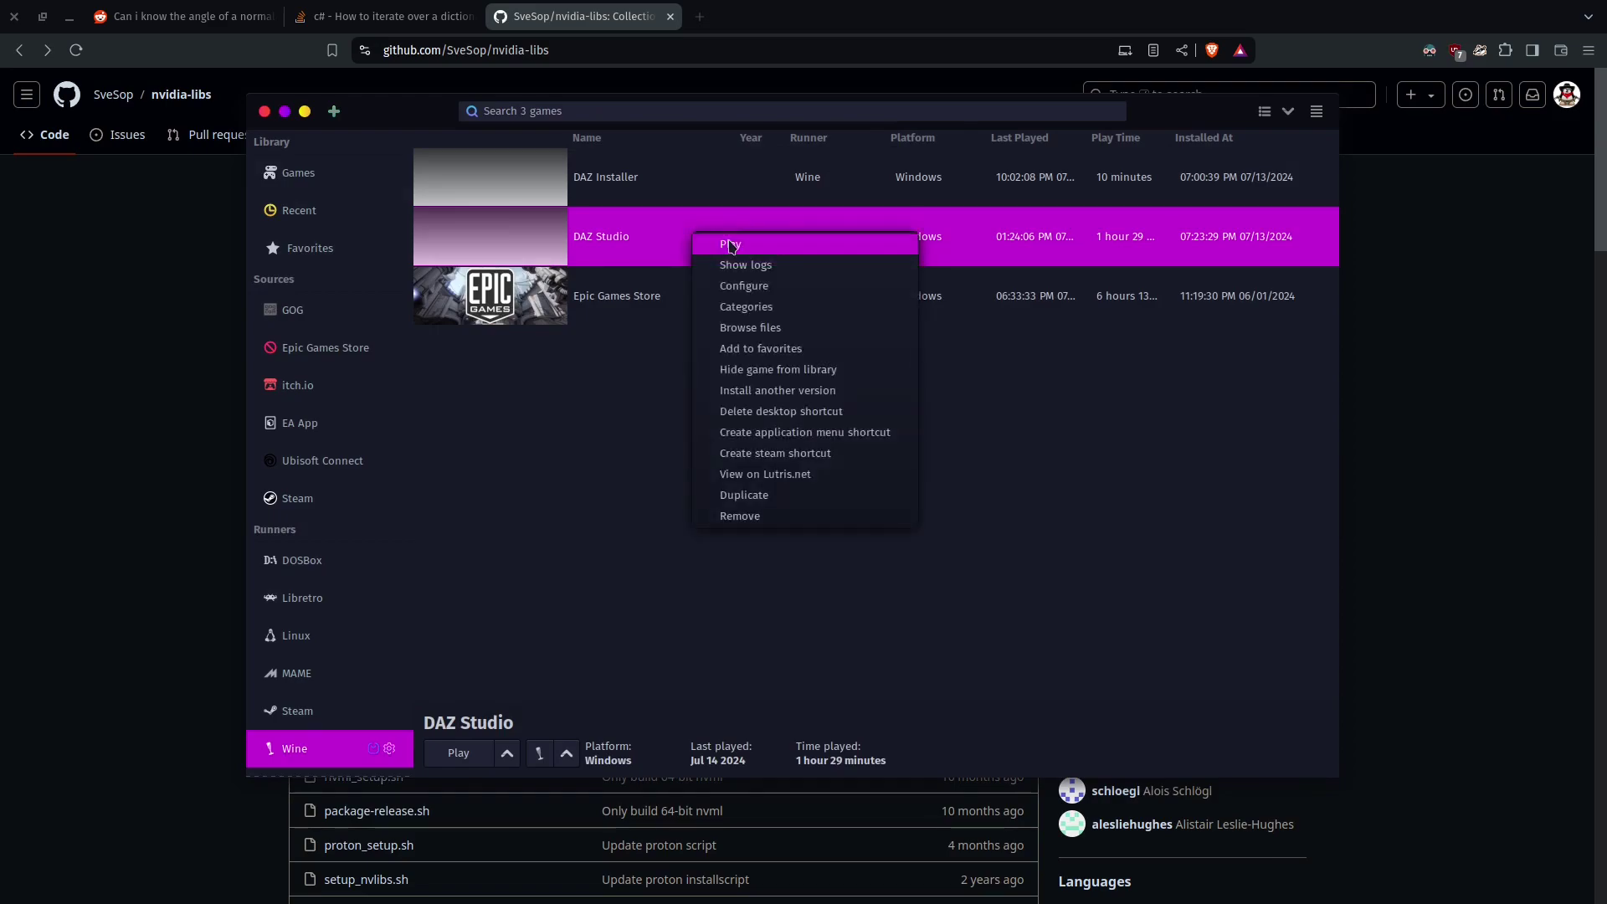
pyautogui.click(708, 242)
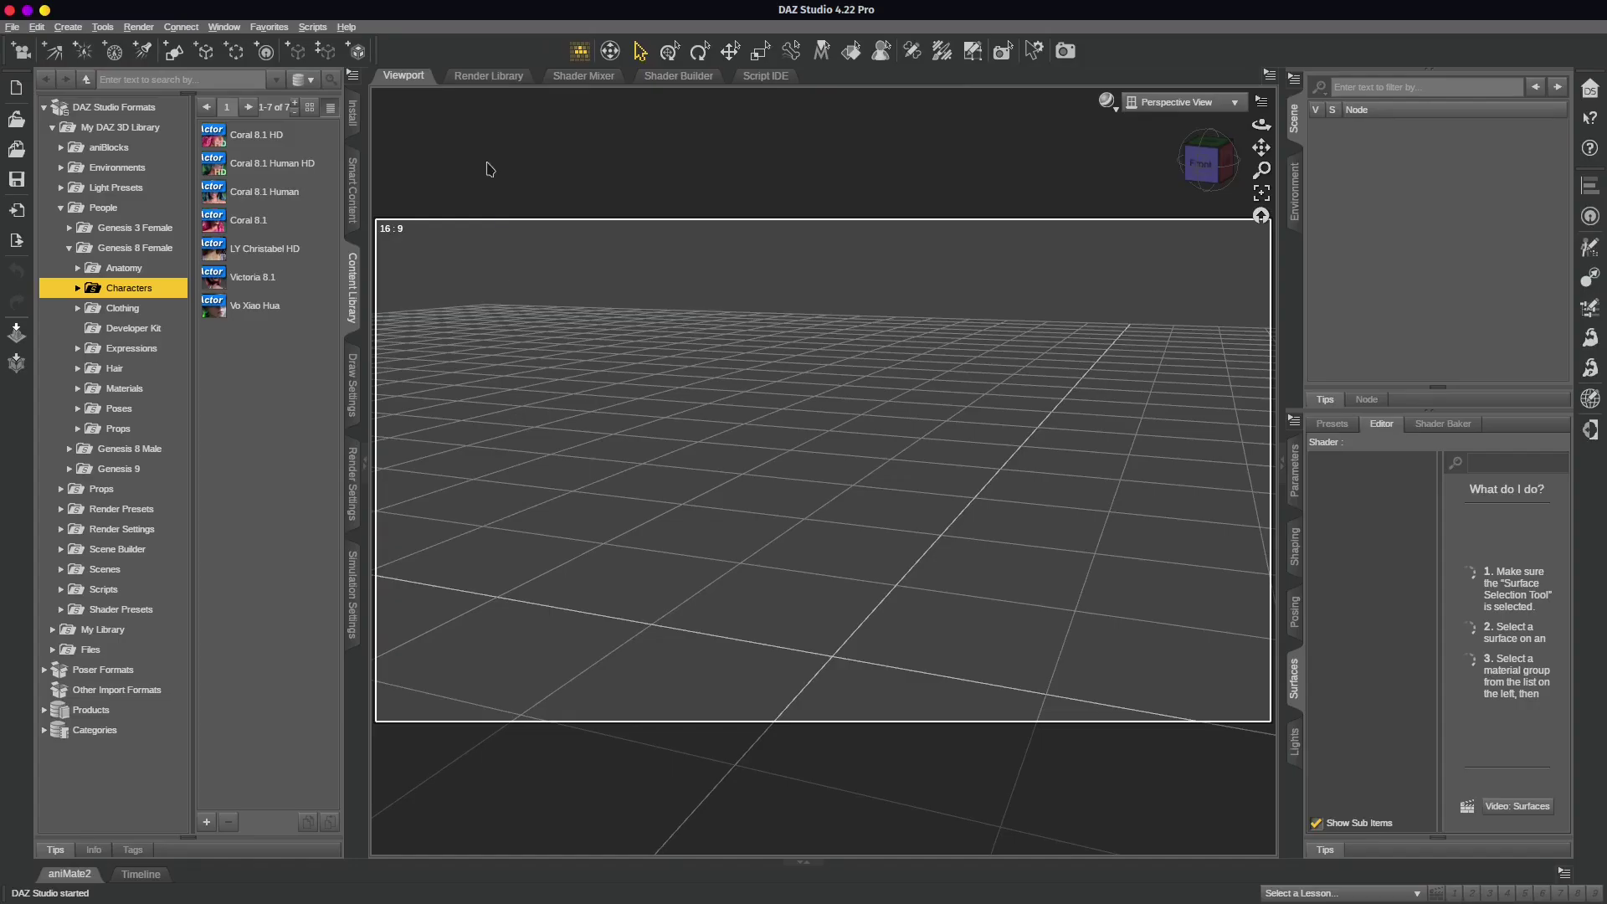
pyautogui.click(130, 30)
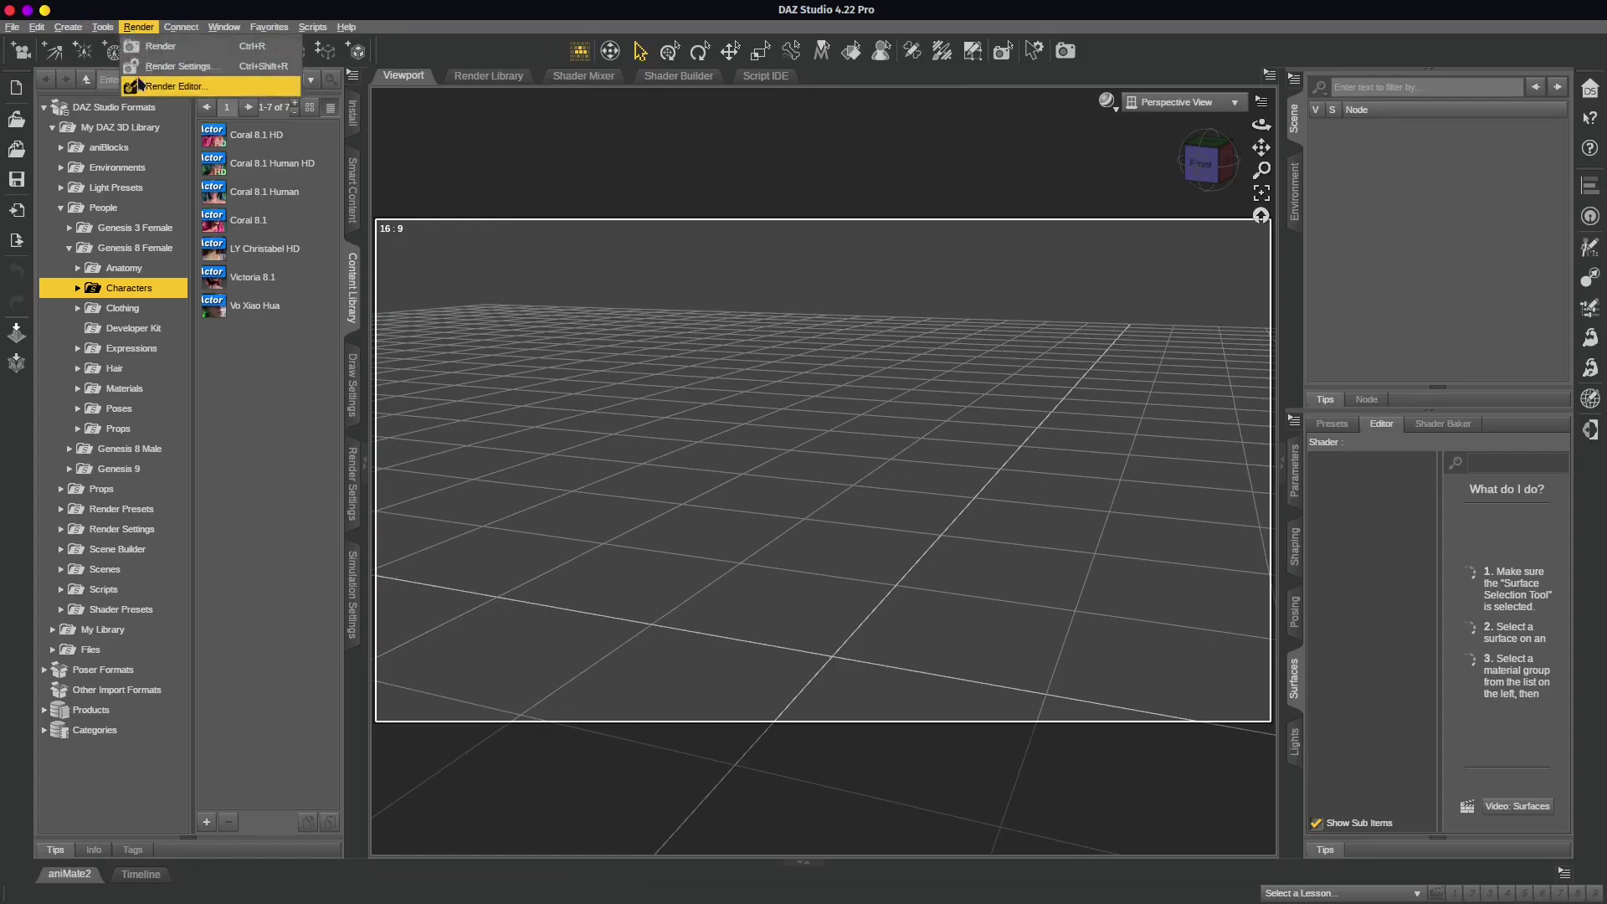
pyautogui.click(199, 74)
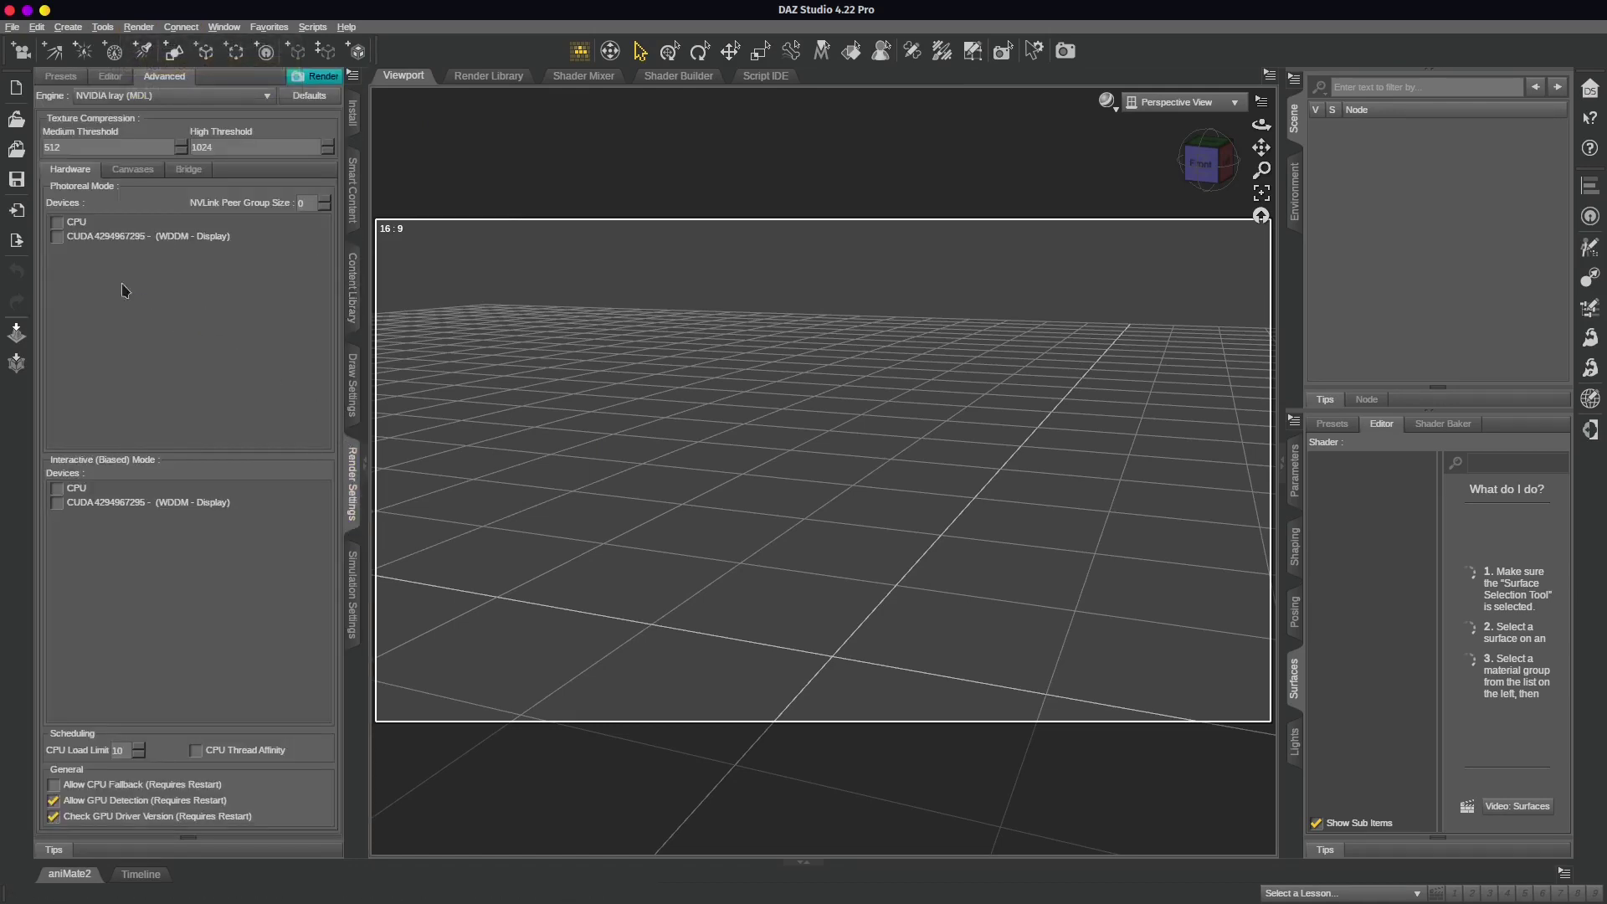
# Step: Review the Iray Photoreal and Interactive devices, toggling the CPU and CUDA entries
pyautogui.click(138, 235)
pyautogui.press('Up')
pyautogui.click(115, 239)
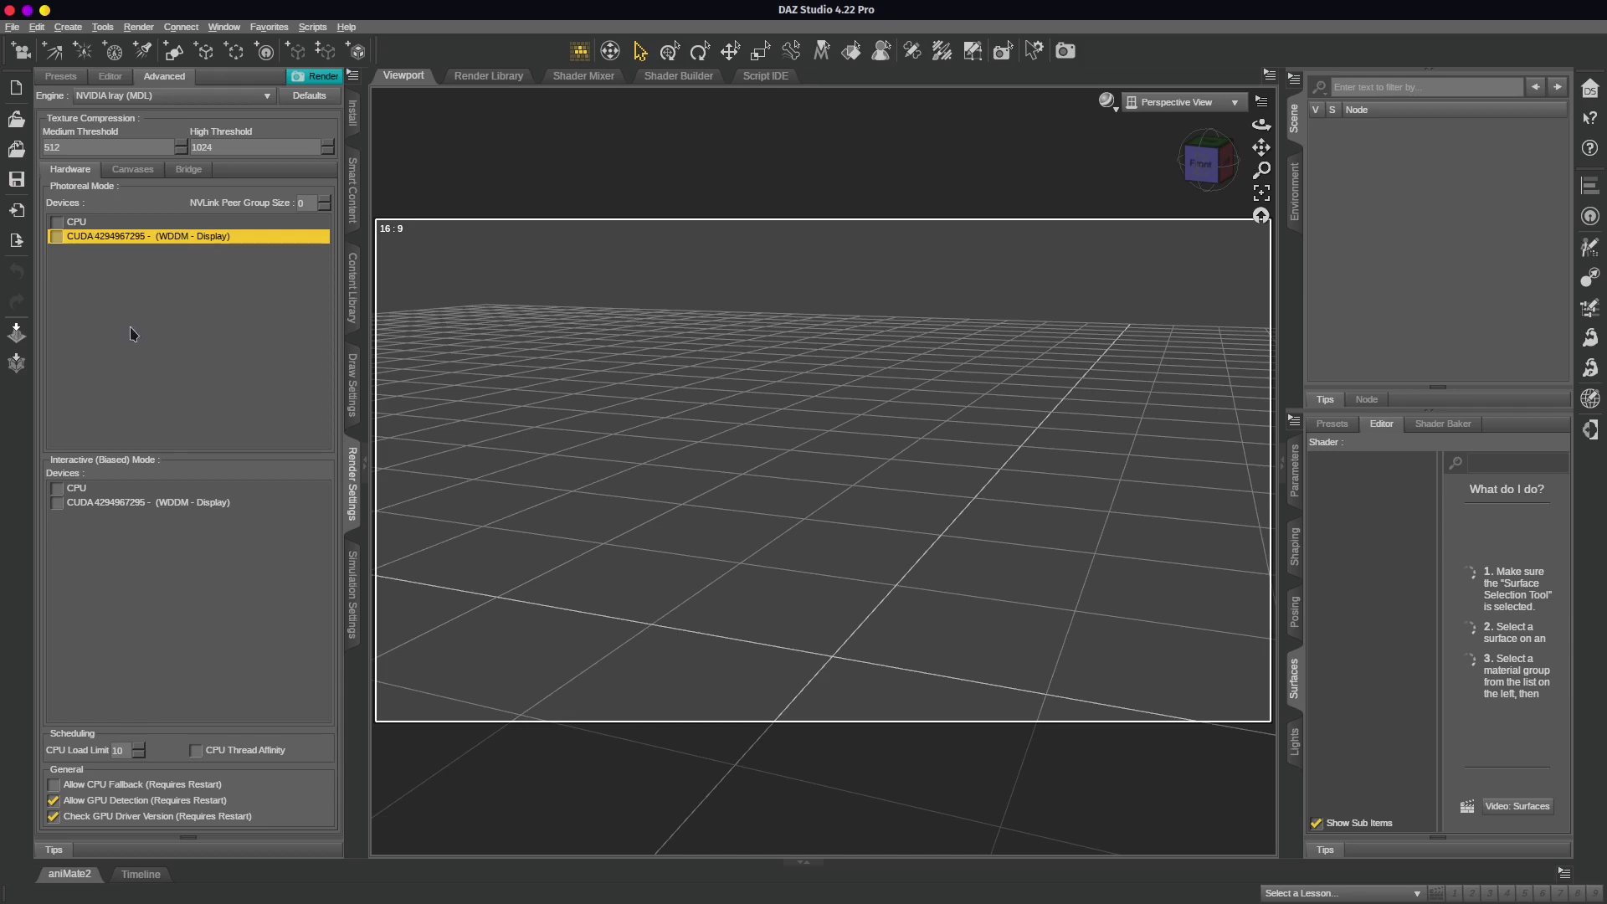
pyautogui.click(58, 223)
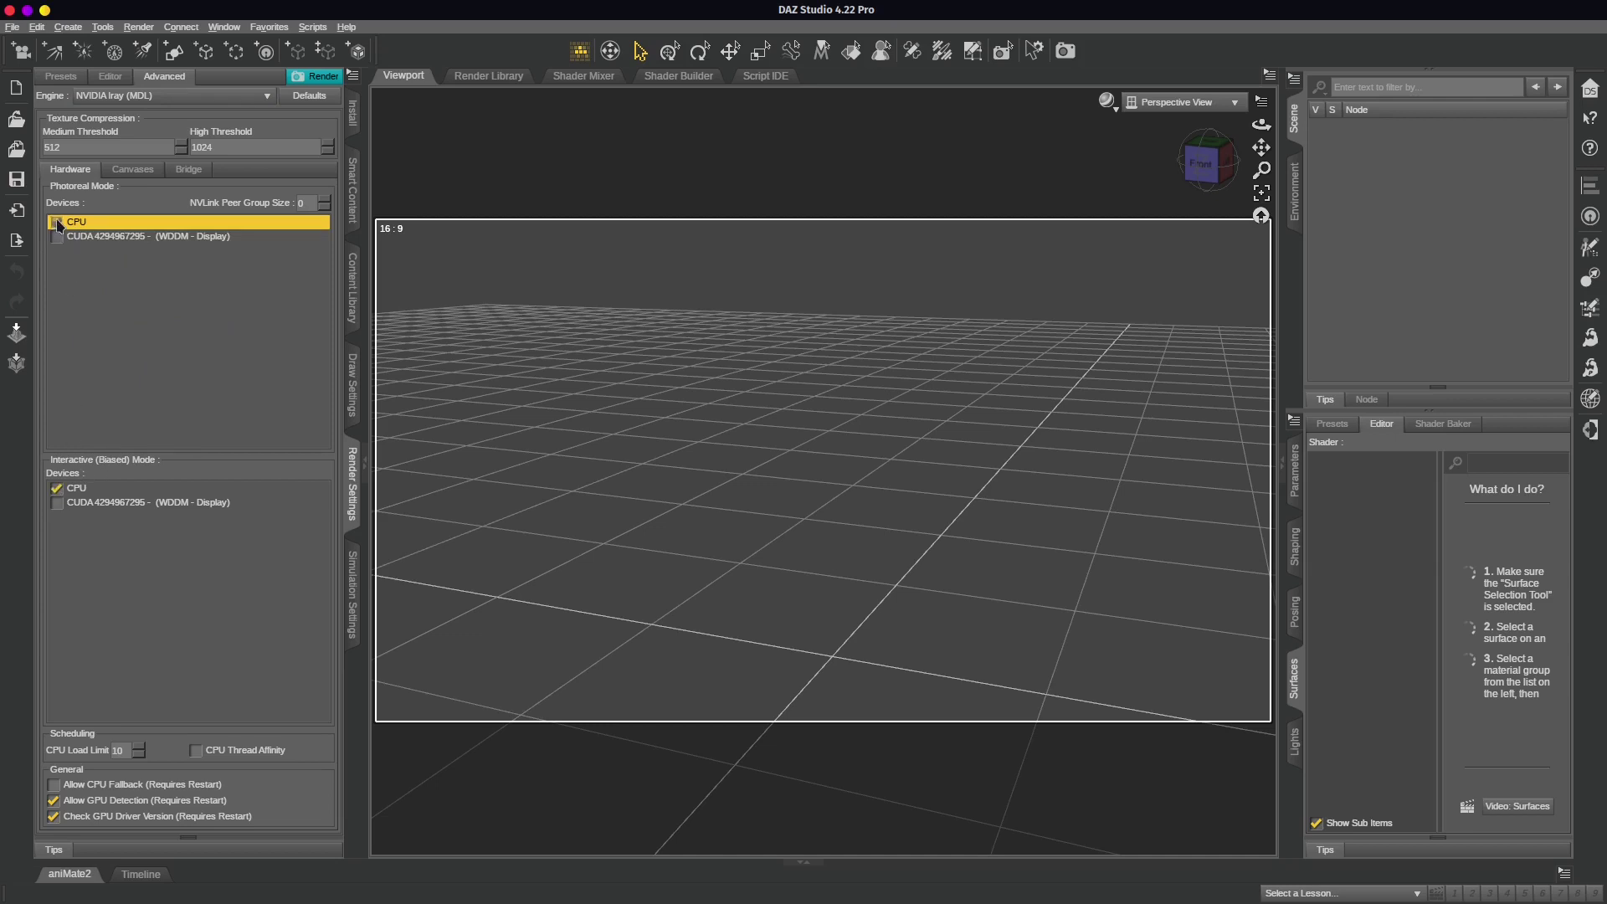
pyautogui.click(57, 491)
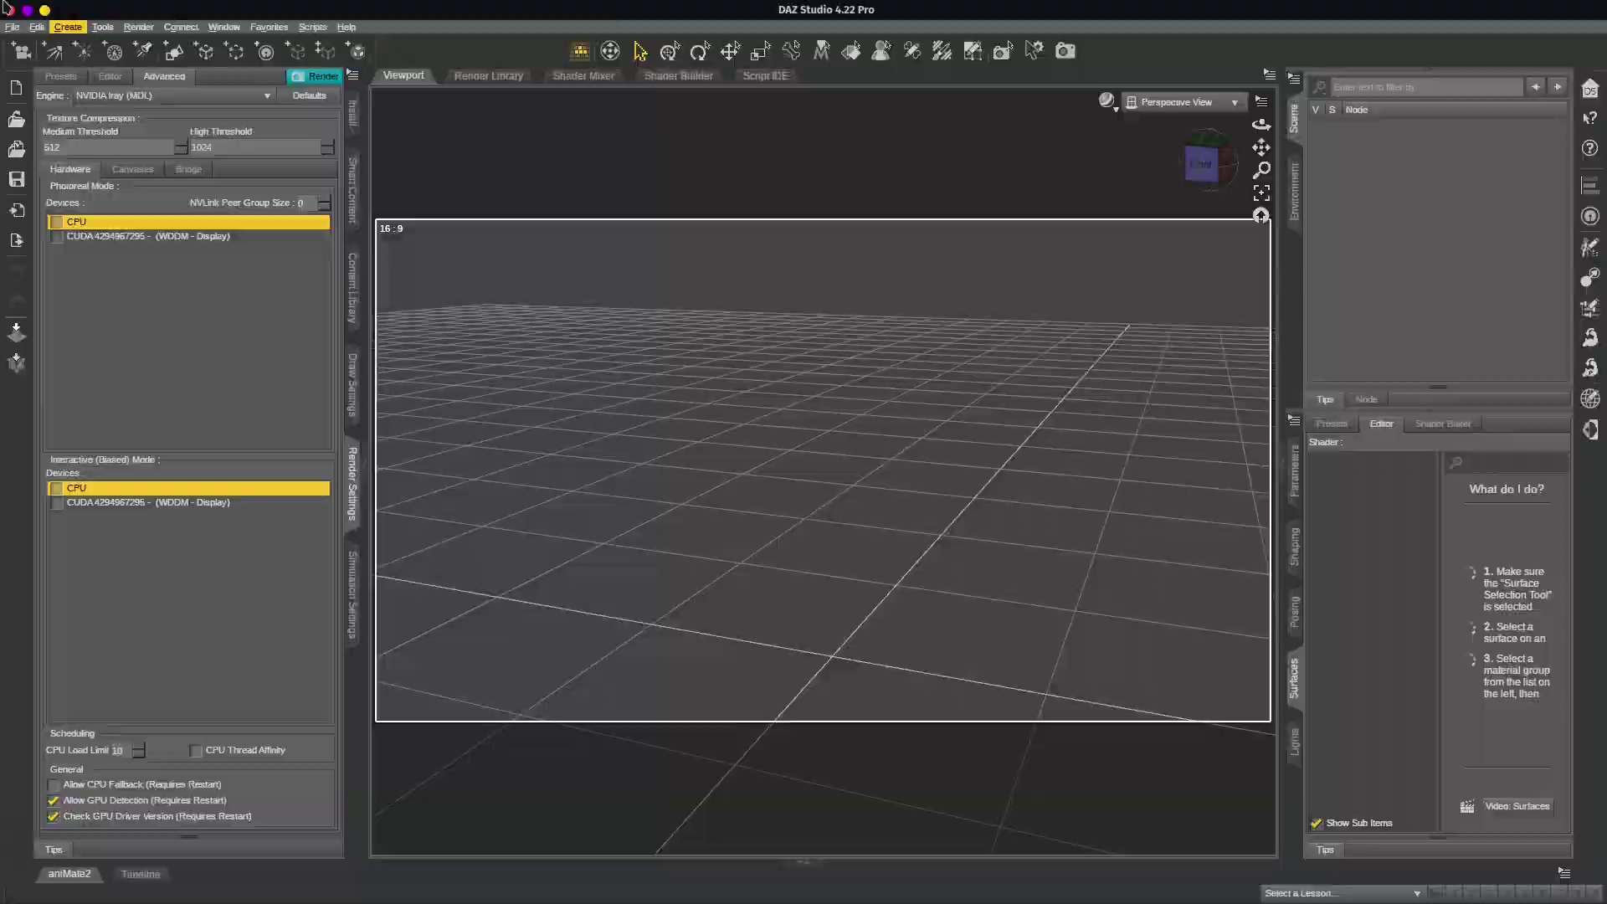
# Step: Close DAZ Studio, hide Lutris, and open the nvidia-libs Release v0.7.17 page
pyautogui.click(44, 9)
pyautogui.click(304, 111)
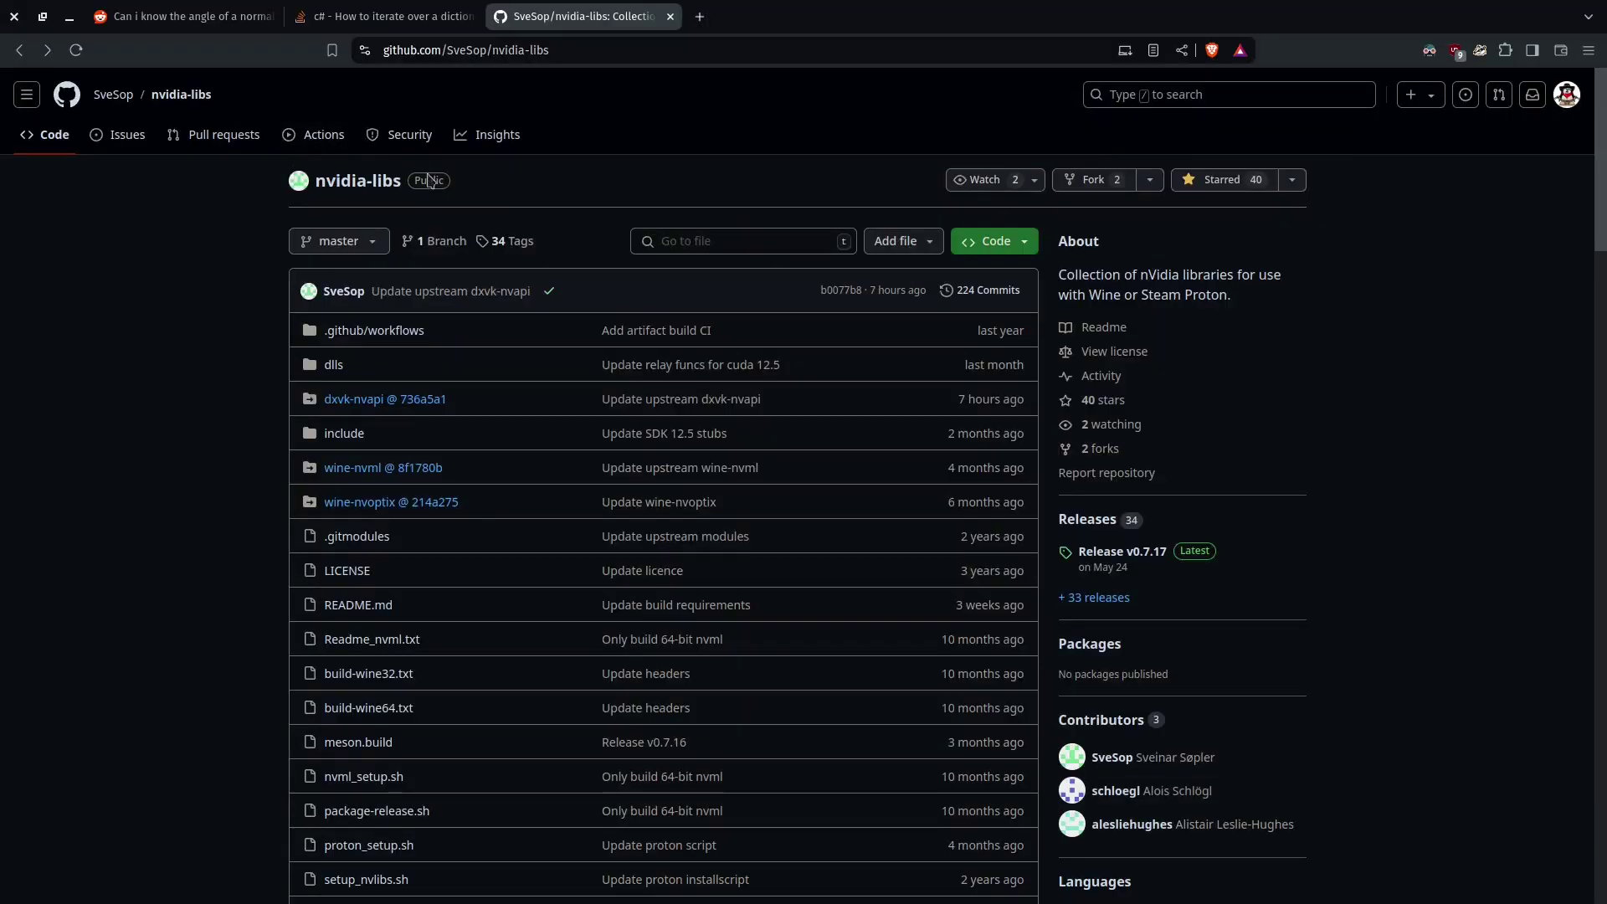
pyautogui.scroll(-1, 1331, 390)
pyautogui.scroll(1, 851, 326)
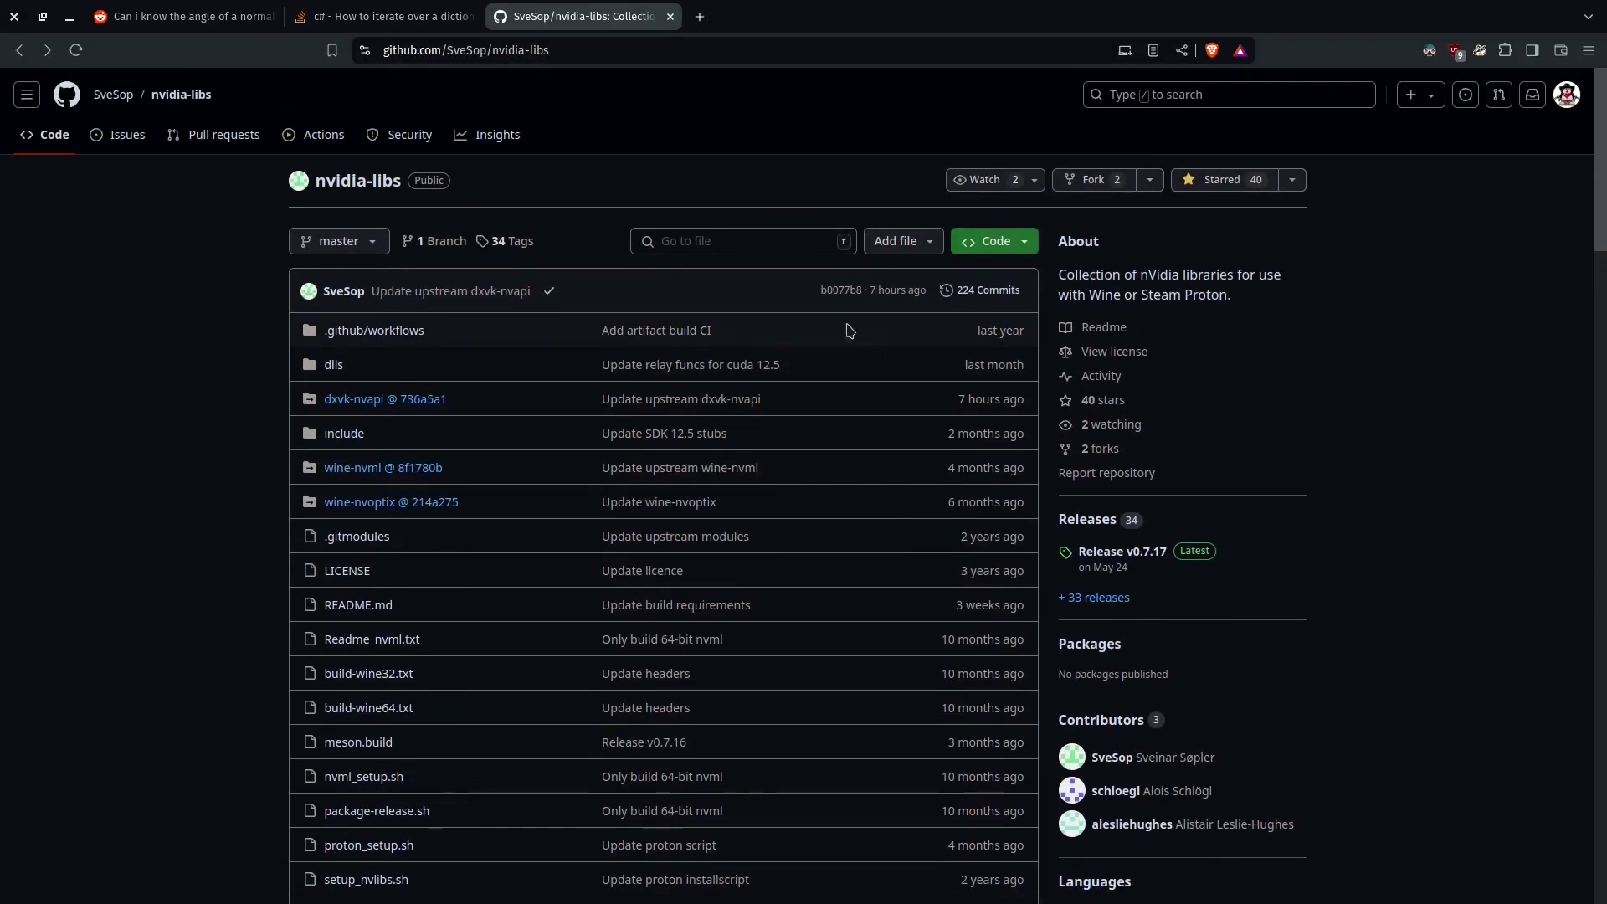
pyautogui.scroll(-1, 1202, 484)
pyautogui.scroll(-3, 1202, 485)
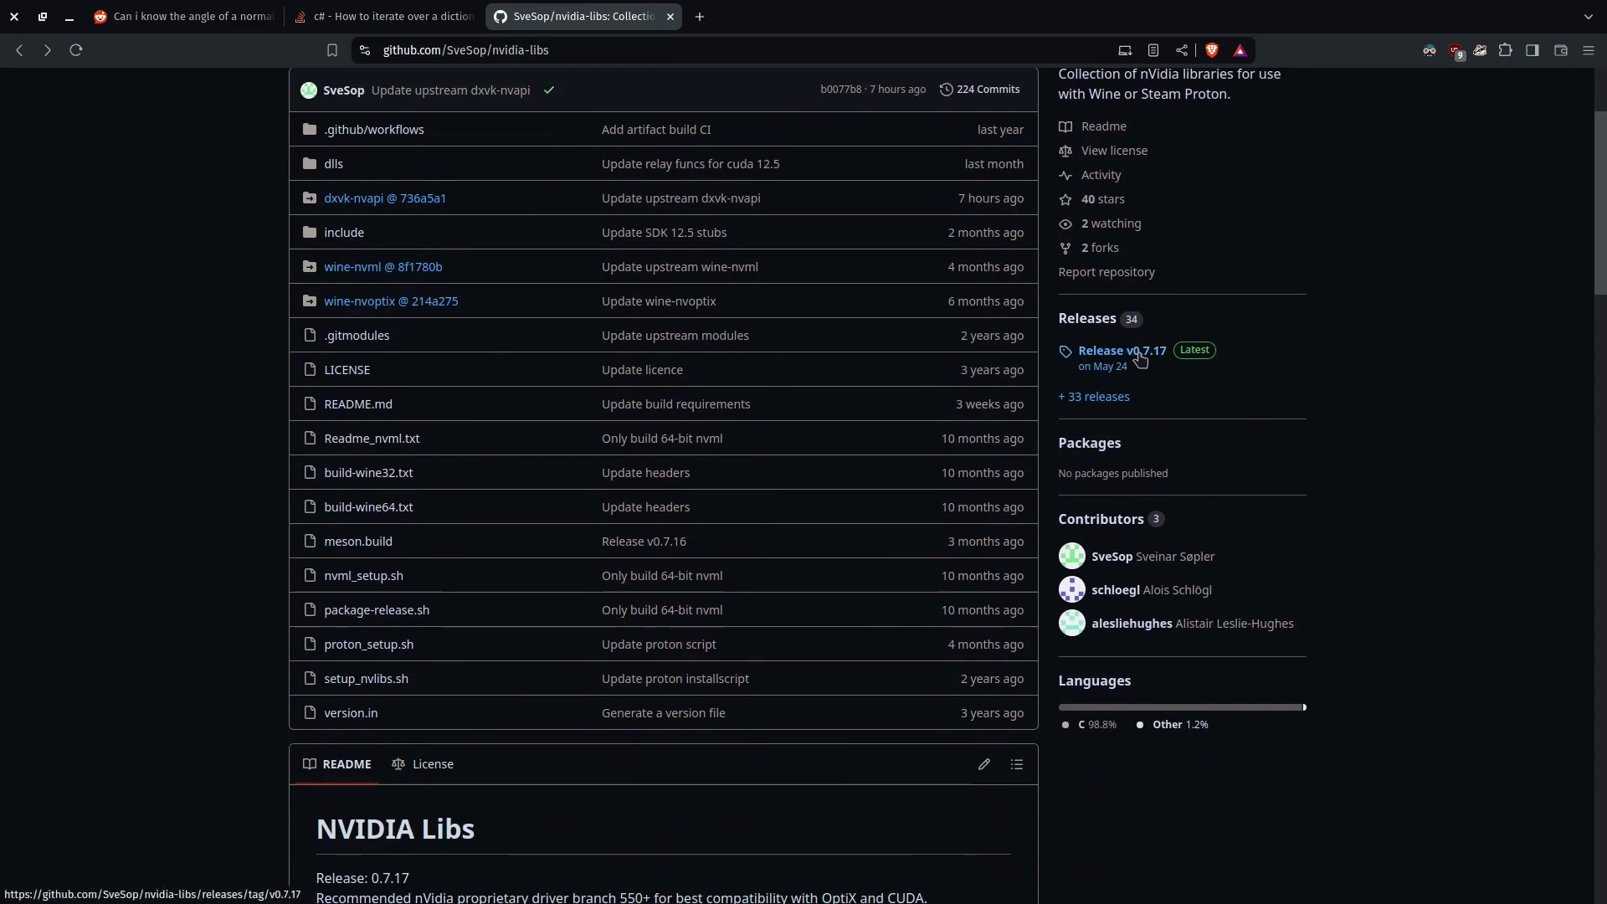
pyautogui.click(1140, 358)
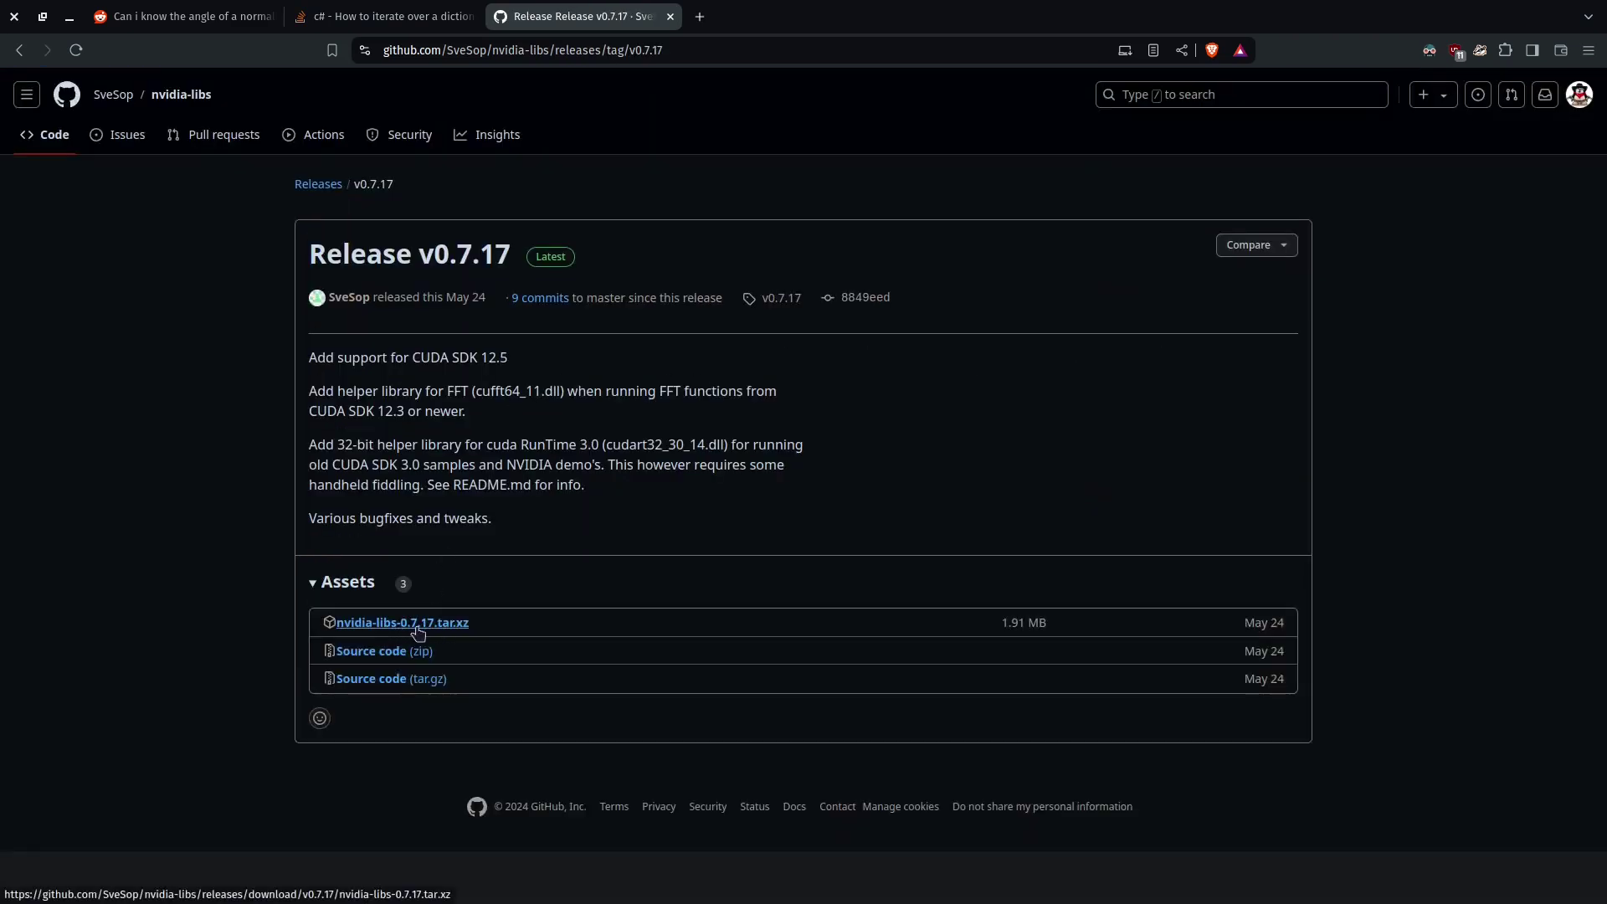
# Step: Open a Konsole terminal in ~/nvidia-libs-release from Dolphin and clear its screen
pyautogui.hotkey('alt', 'Tab')
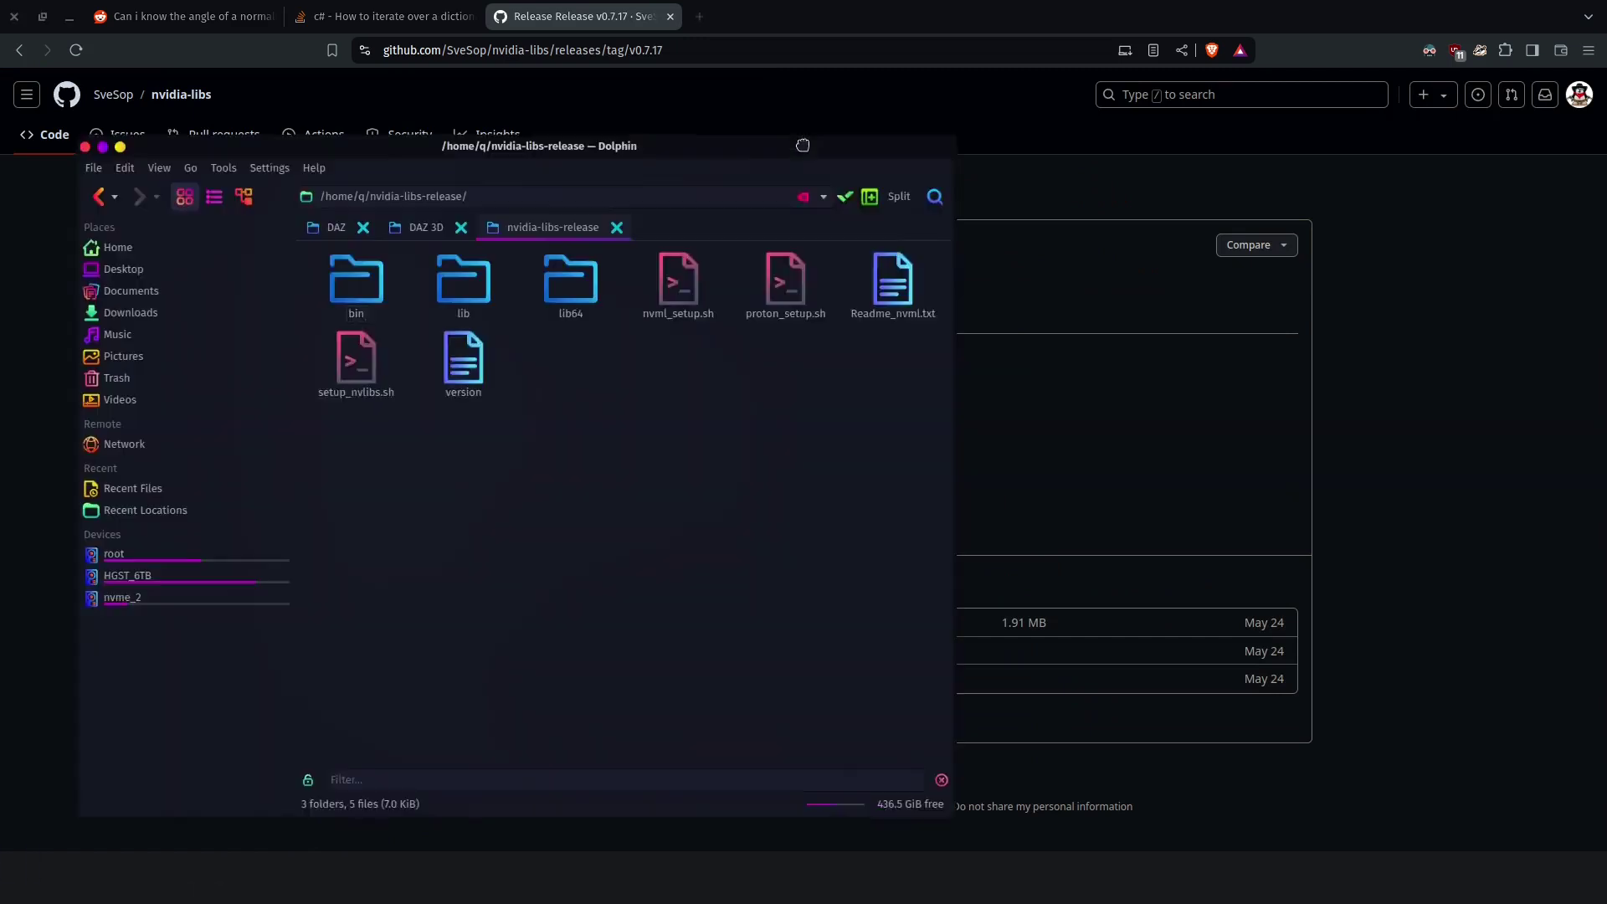
pyautogui.moveTo(887, 87); pyautogui.dragTo(906, 93)
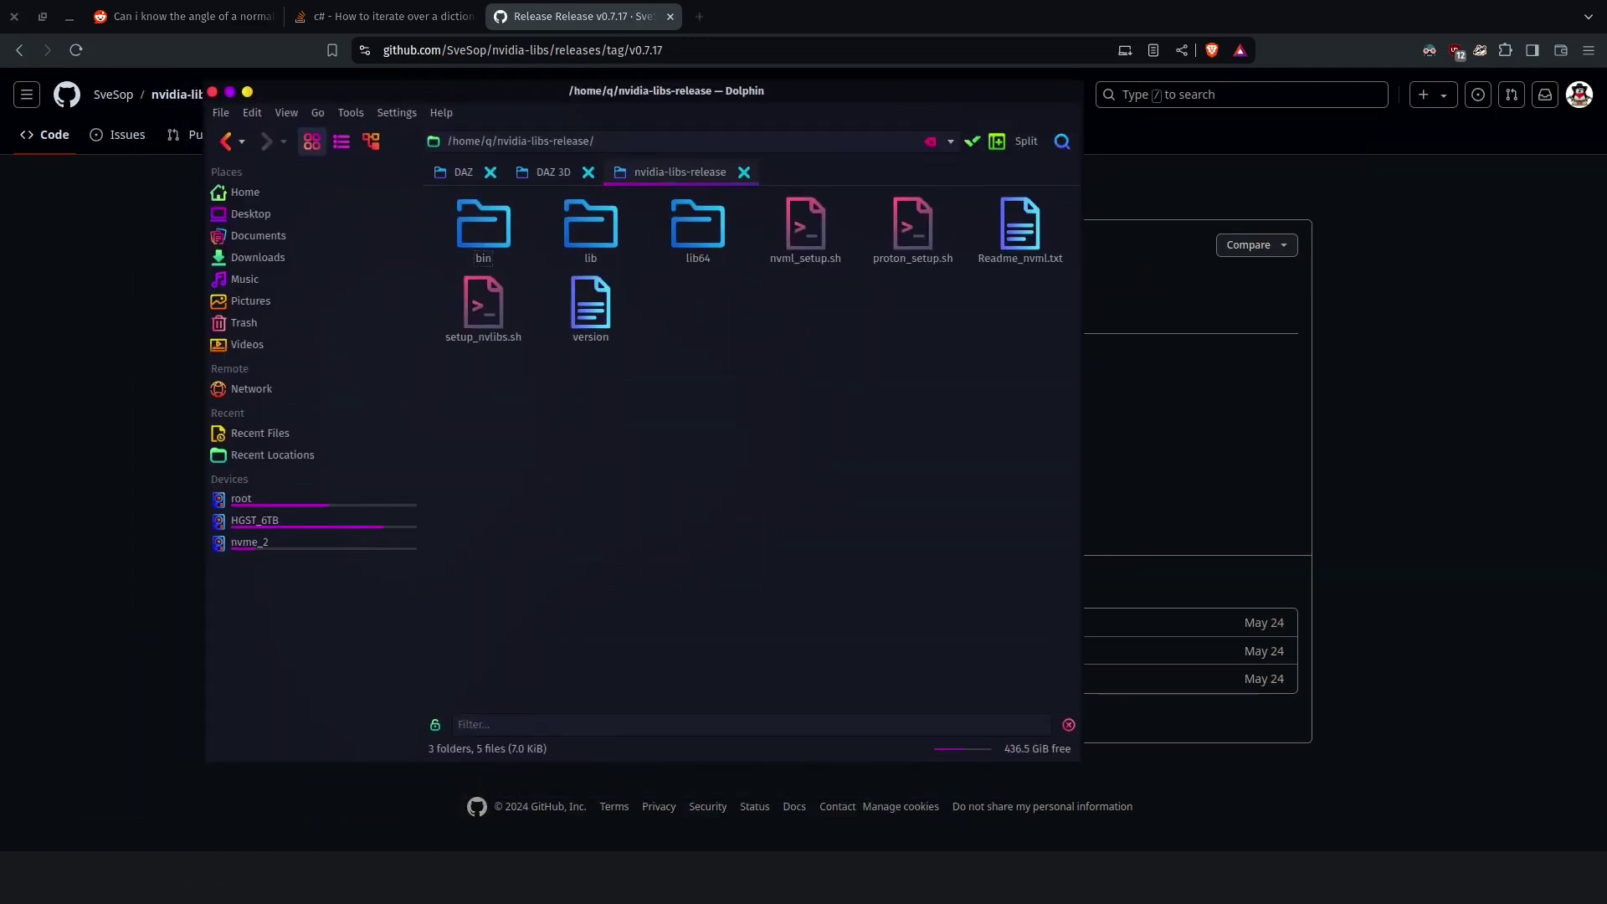
pyautogui.rightClick(697, 405)
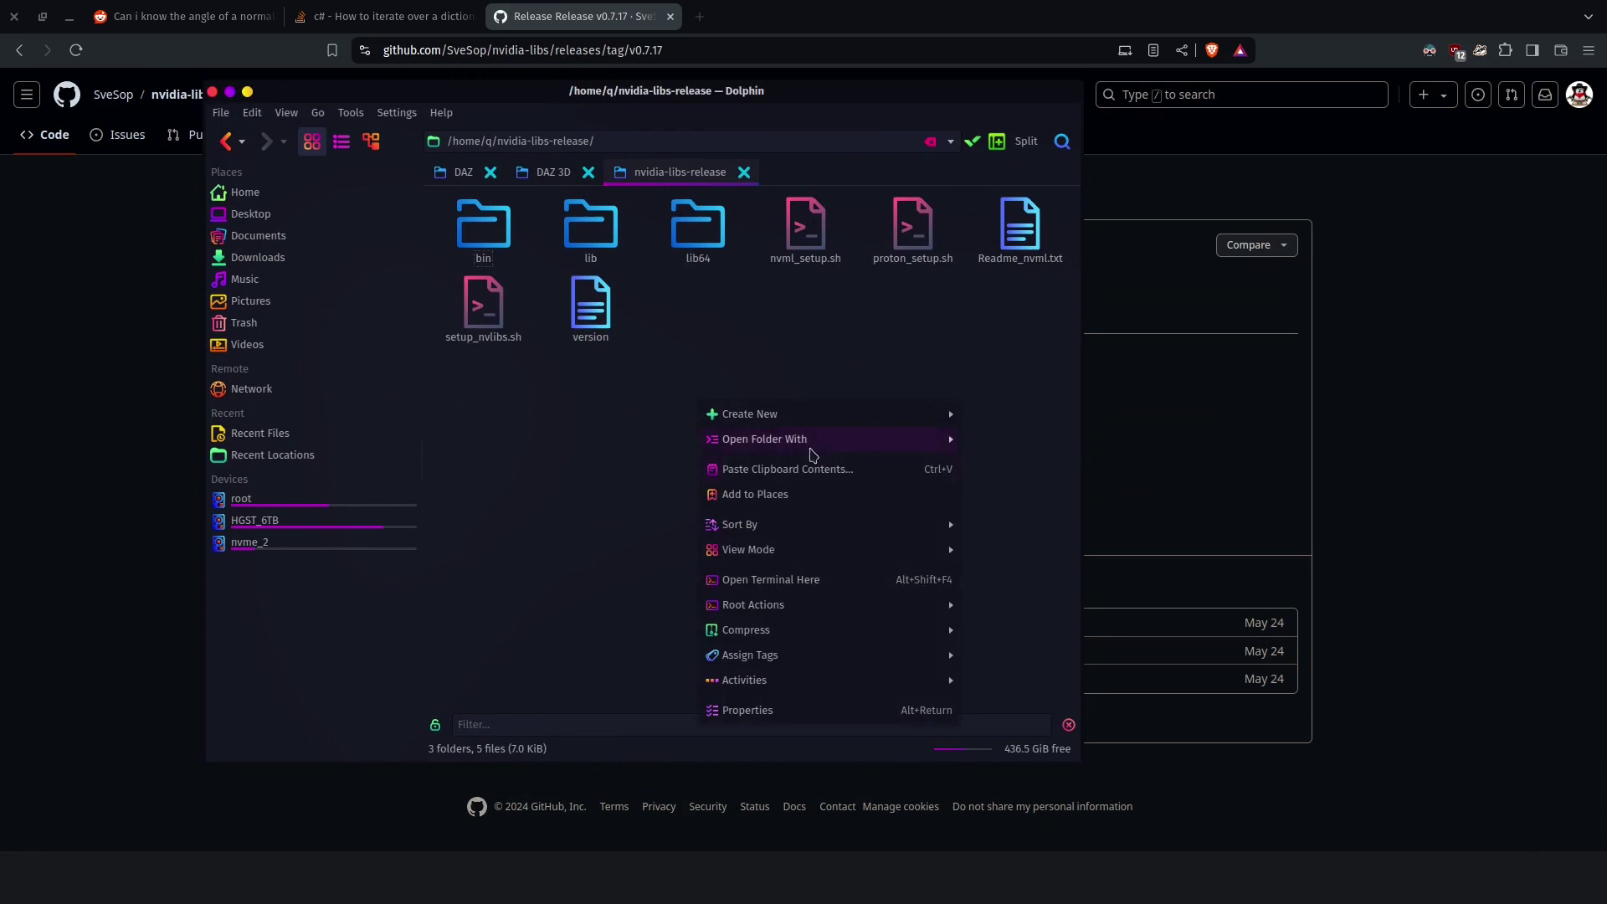
pyautogui.click(819, 584)
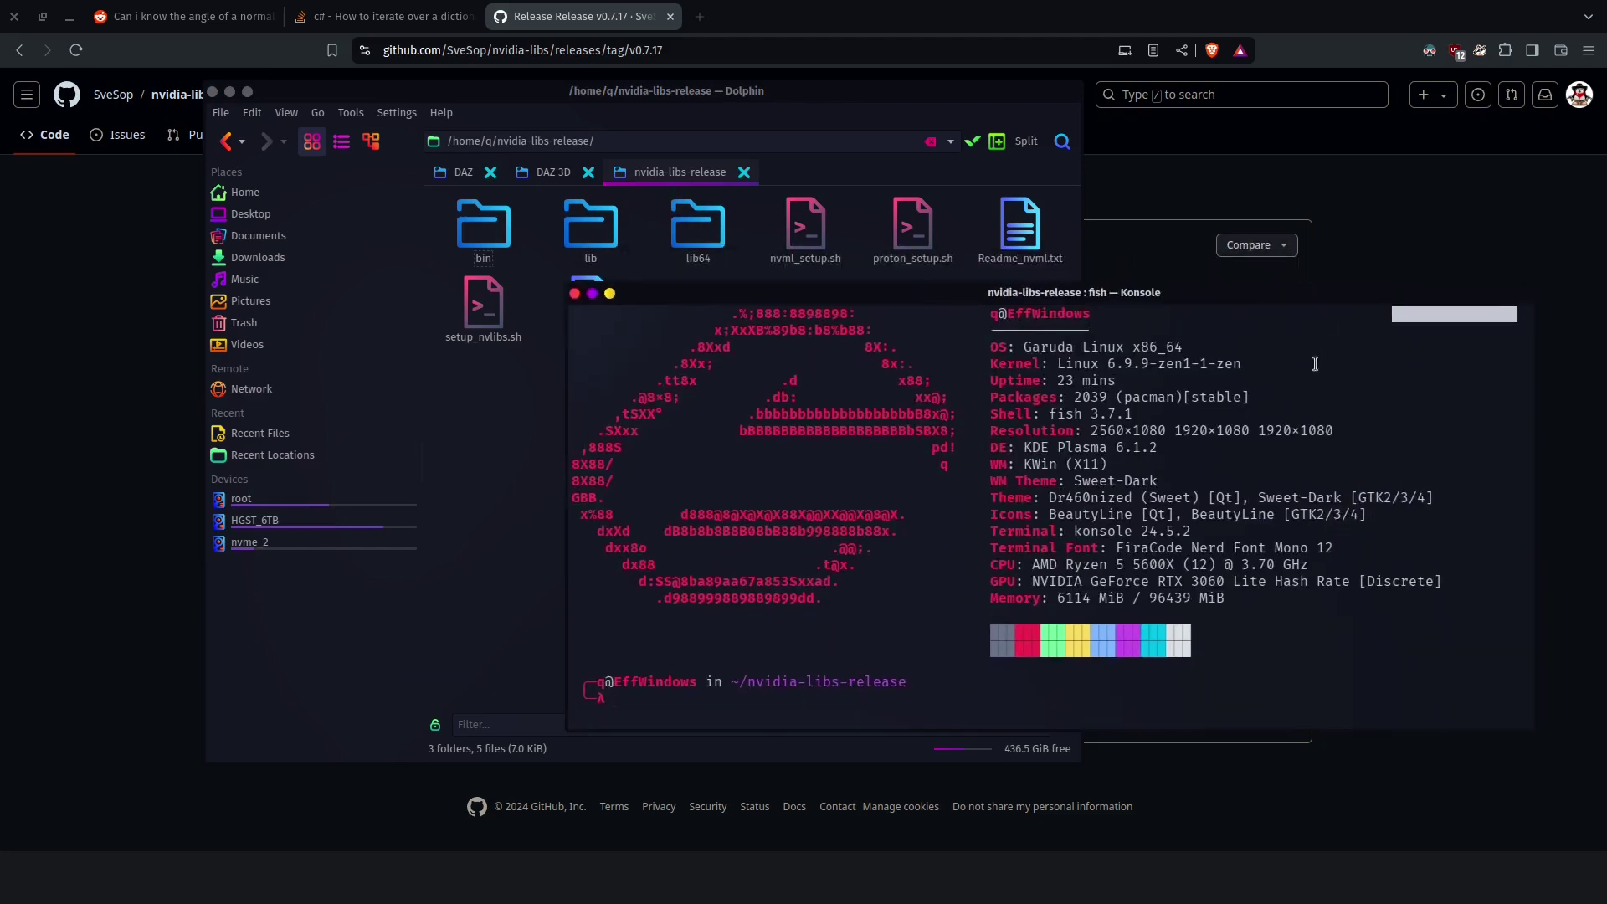
pyautogui.write('clear')
pyautogui.press('Return')
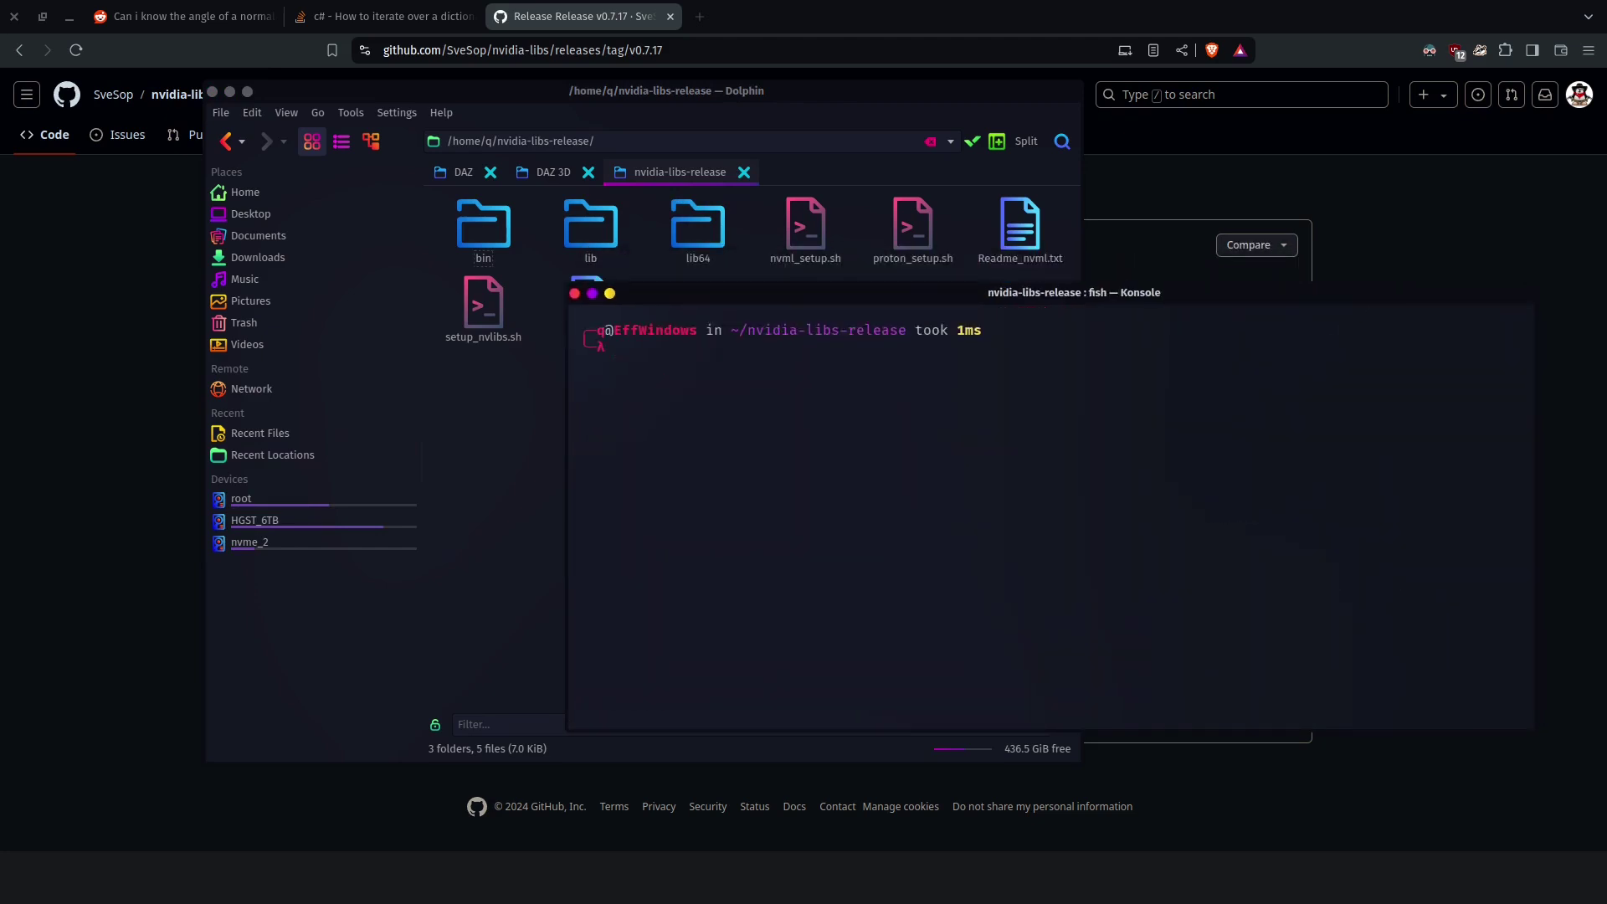
# Step: Go back to the nvidia-libs repo and highlight the README's Wineprefix install instructions
pyautogui.click(1224, 214)
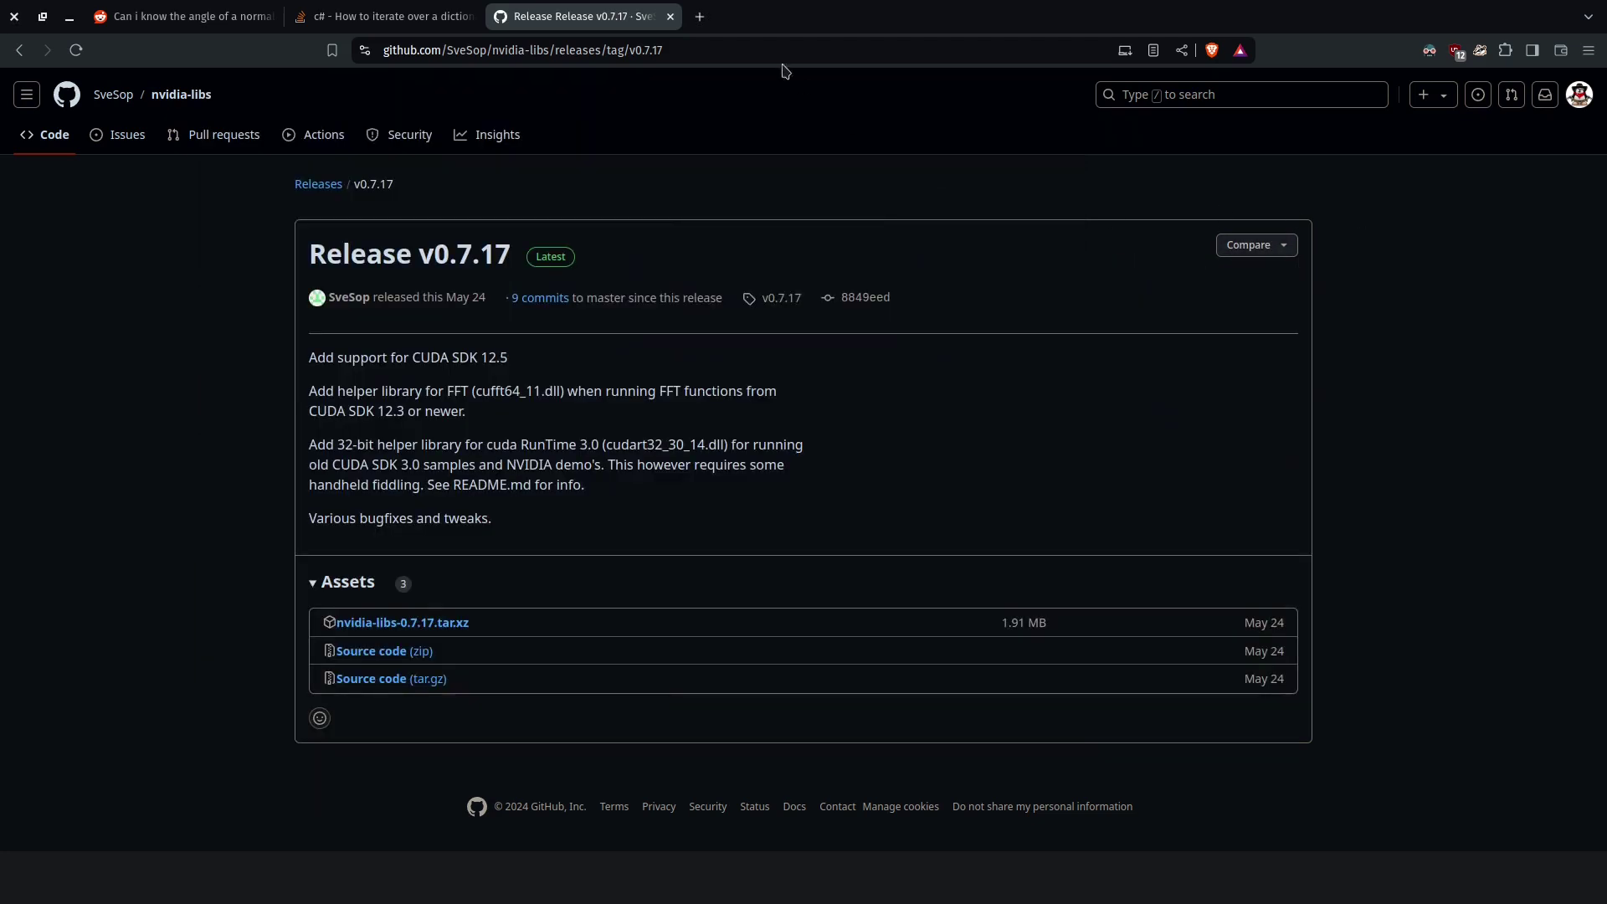
pyautogui.click(19, 52)
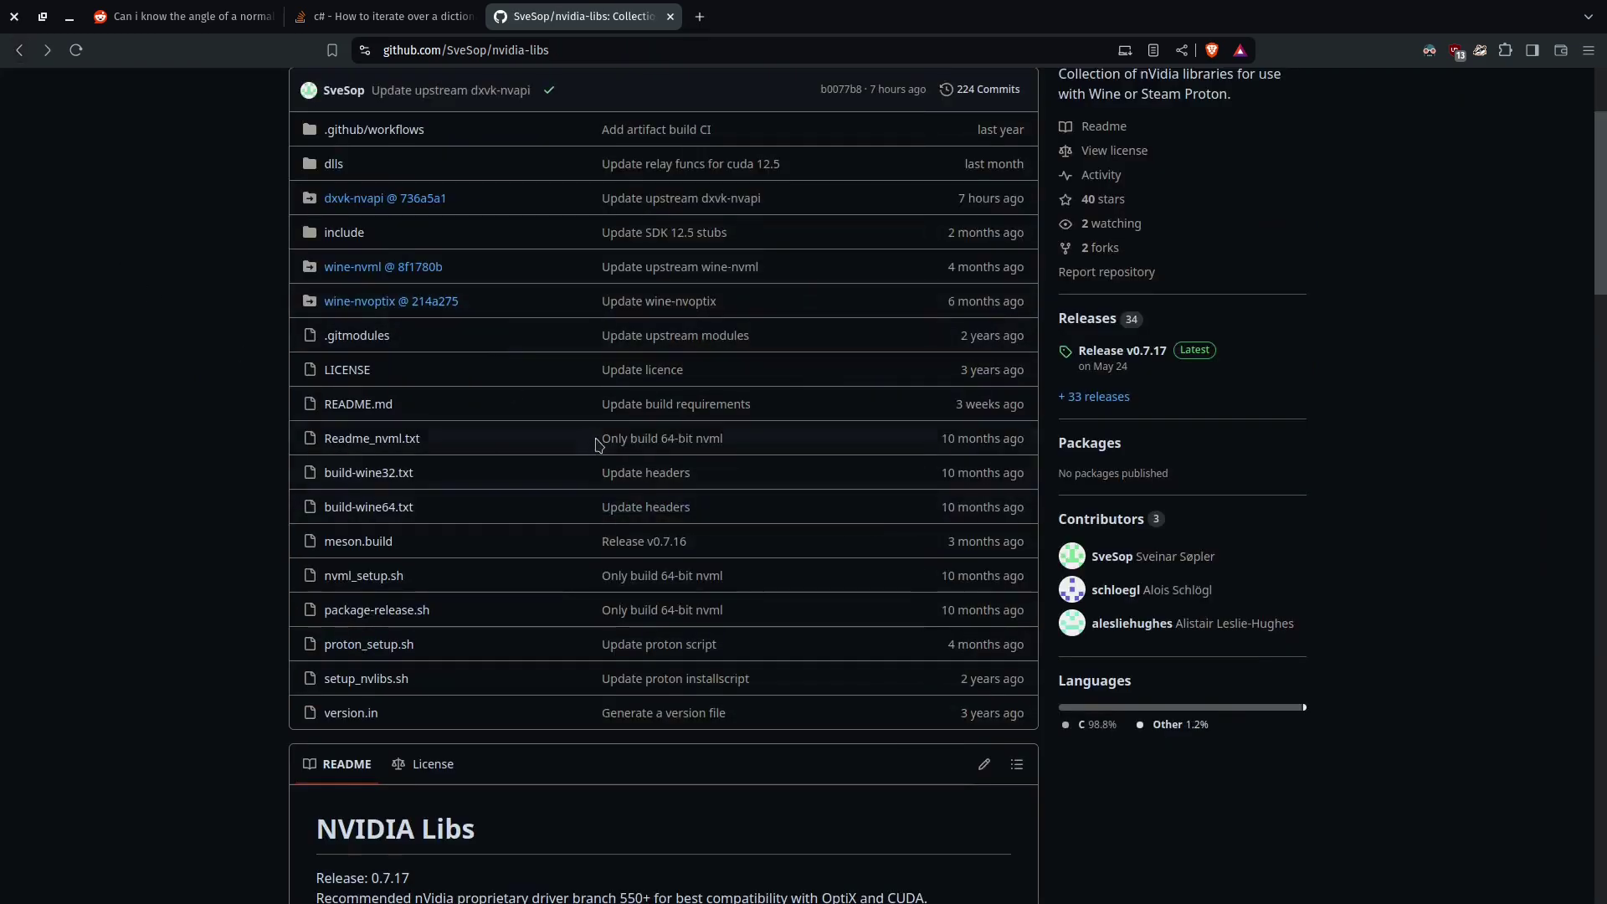
pyautogui.scroll(-8, 592, 438)
pyautogui.scroll(-3, 499, 366)
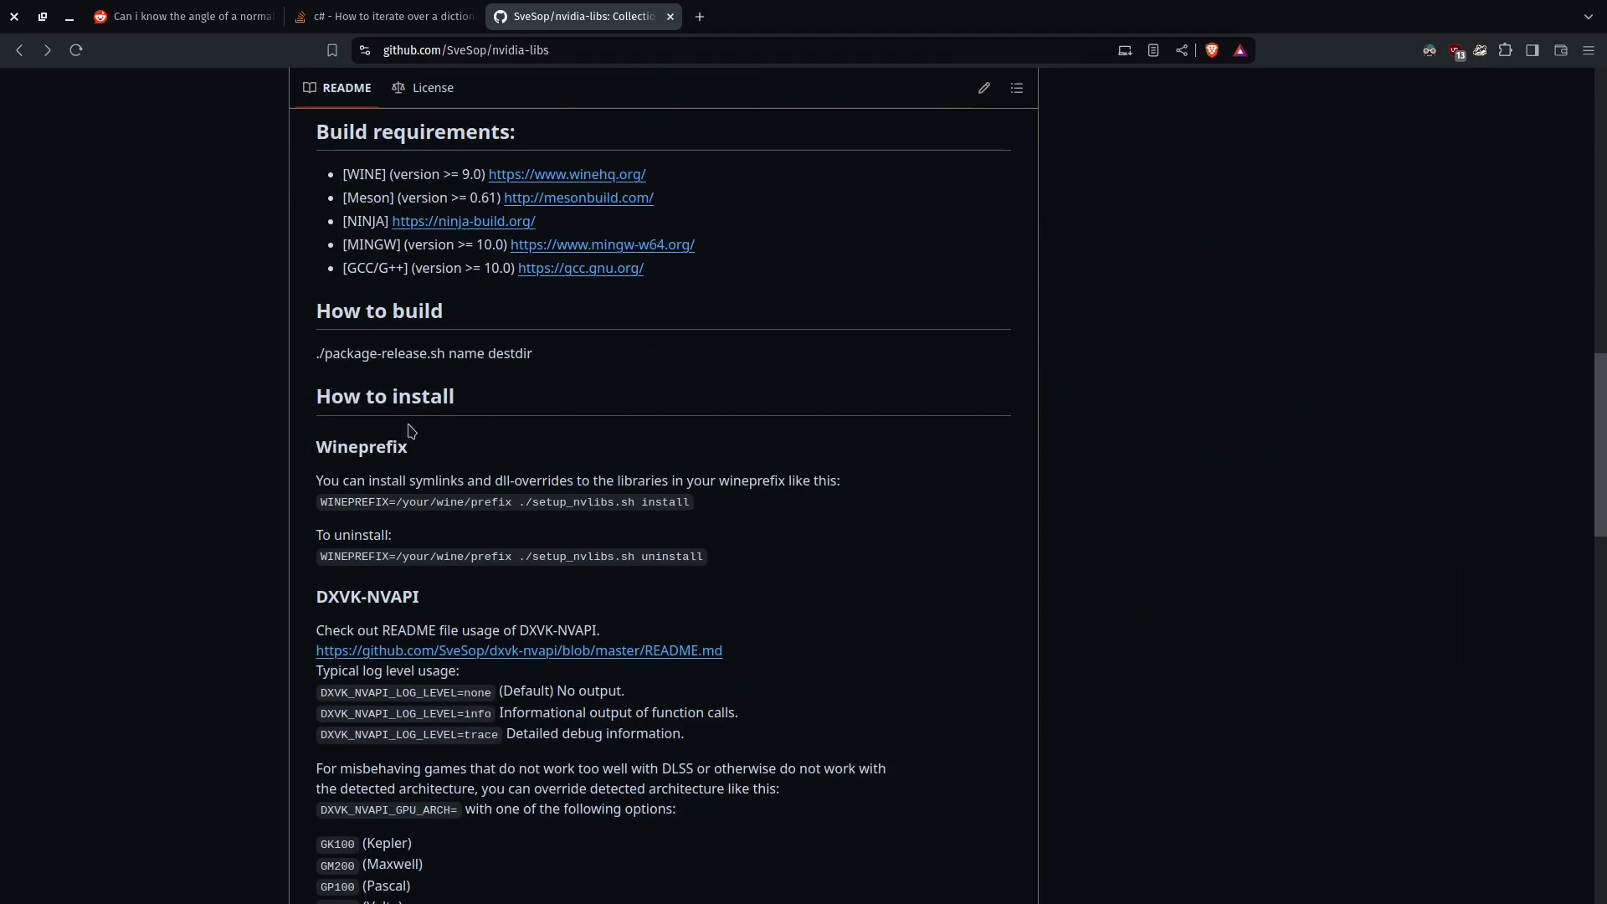
pyautogui.moveTo(317, 596); pyautogui.dragTo(474, 617)
pyautogui.click(493, 606)
pyautogui.scroll(-8, 491, 586)
pyautogui.scroll(7, 665, 478)
pyautogui.moveTo(705, 487); pyautogui.dragTo(292, 372)
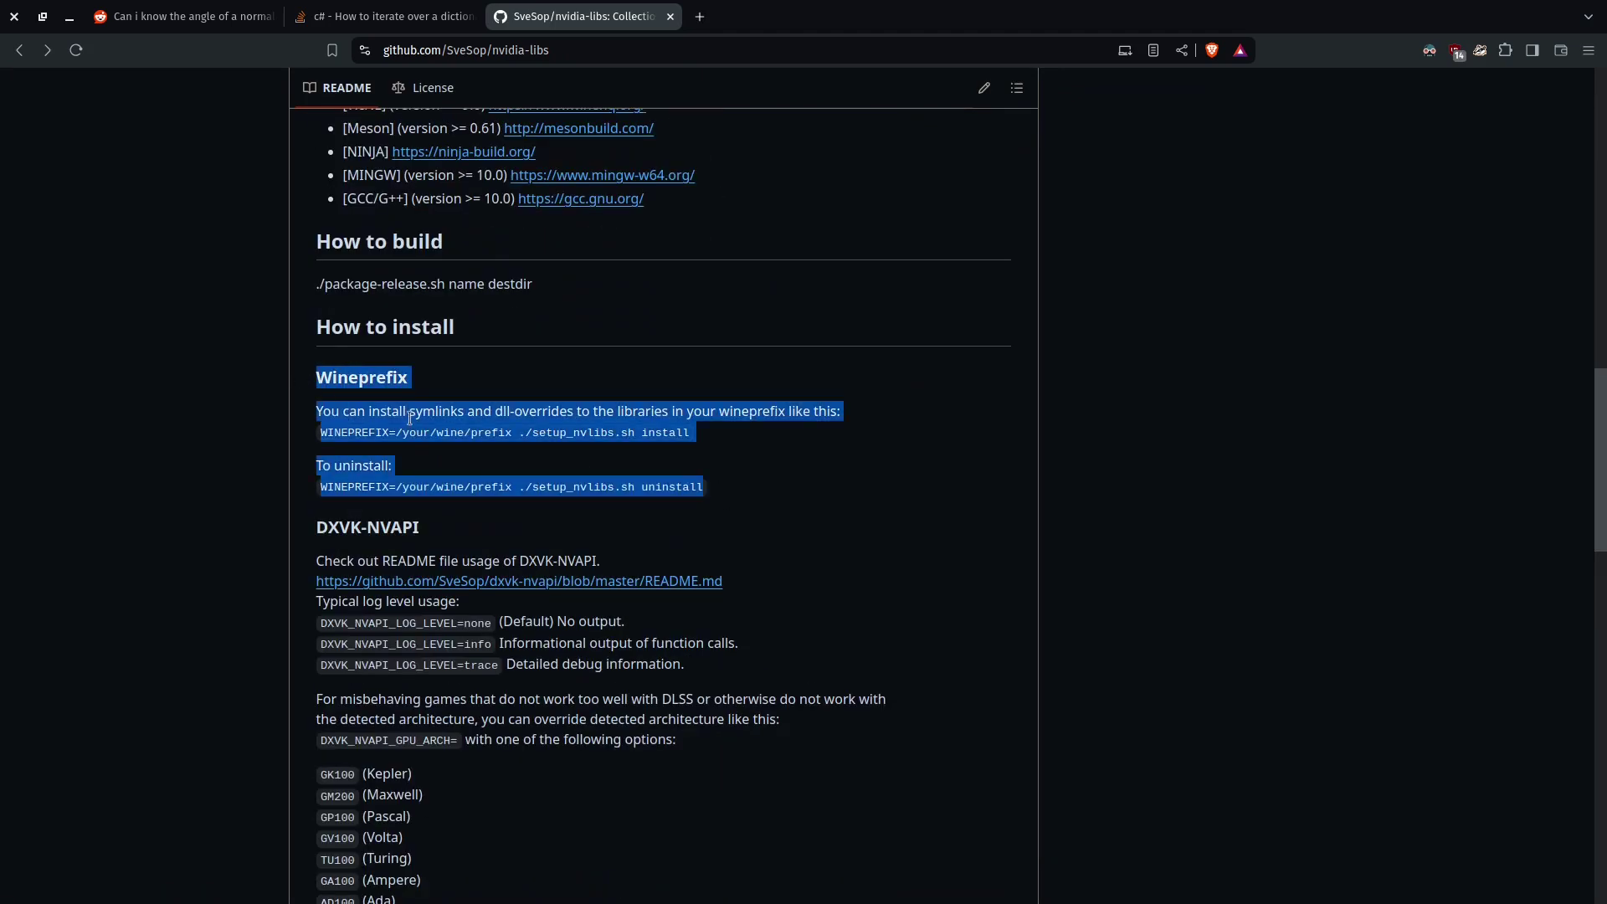
pyautogui.click(615, 474)
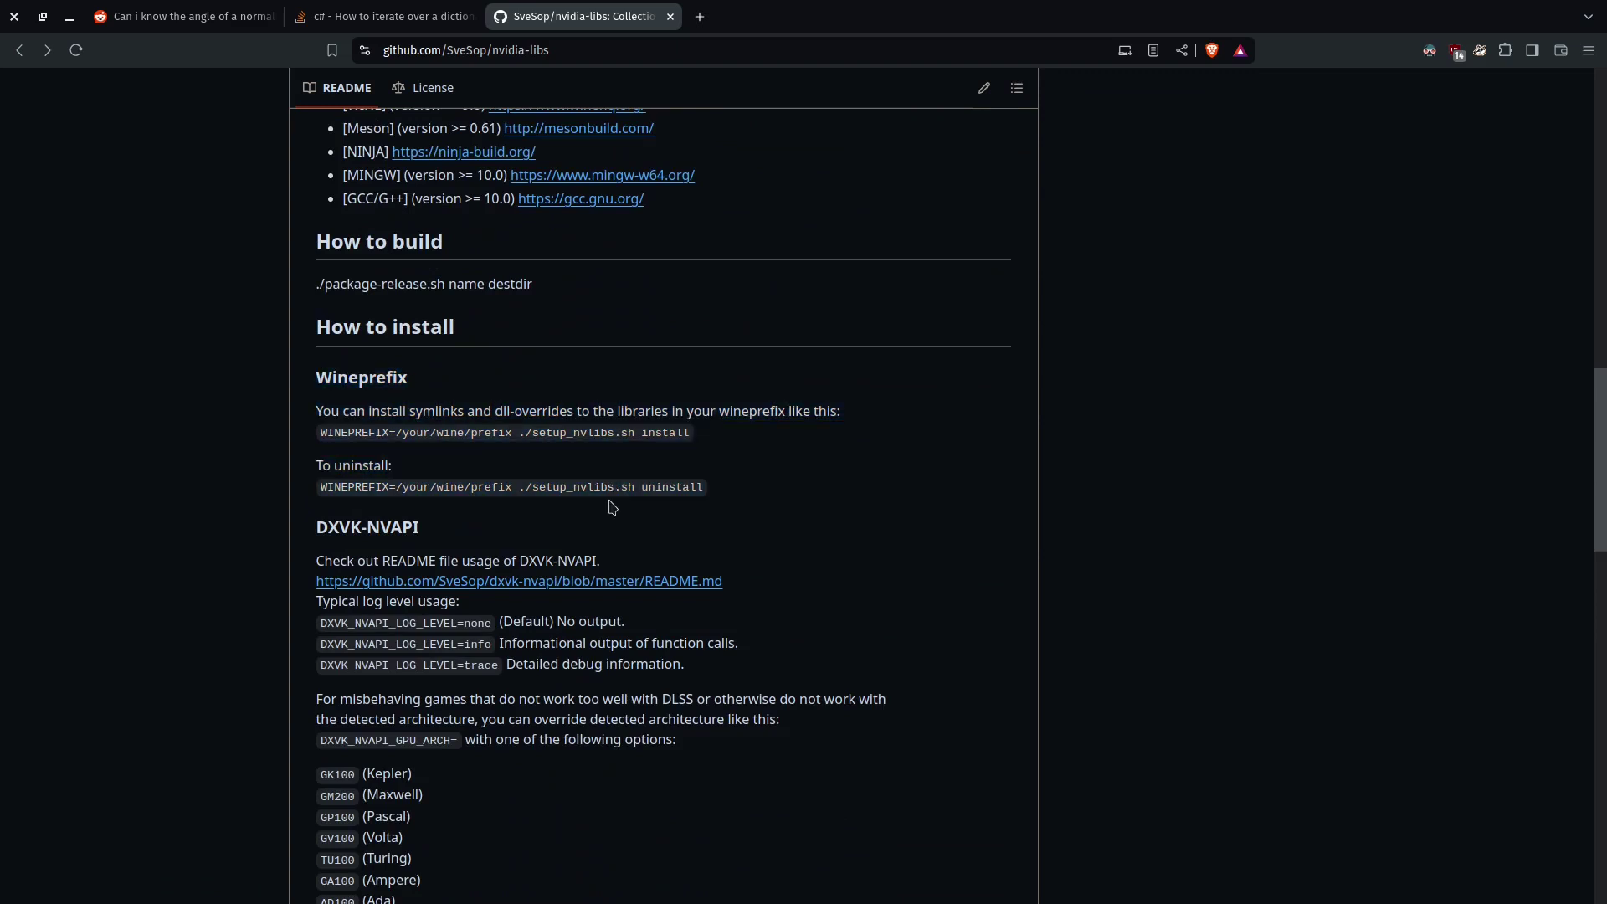
# Step: Run WINEPREFIX=/home/q/Games/daz ./setup_nvlibs.sh install in Konsole, then close the terminal
pyautogui.scroll(-2, 768, 513)
pyautogui.hotkey('alt', 'Tab')
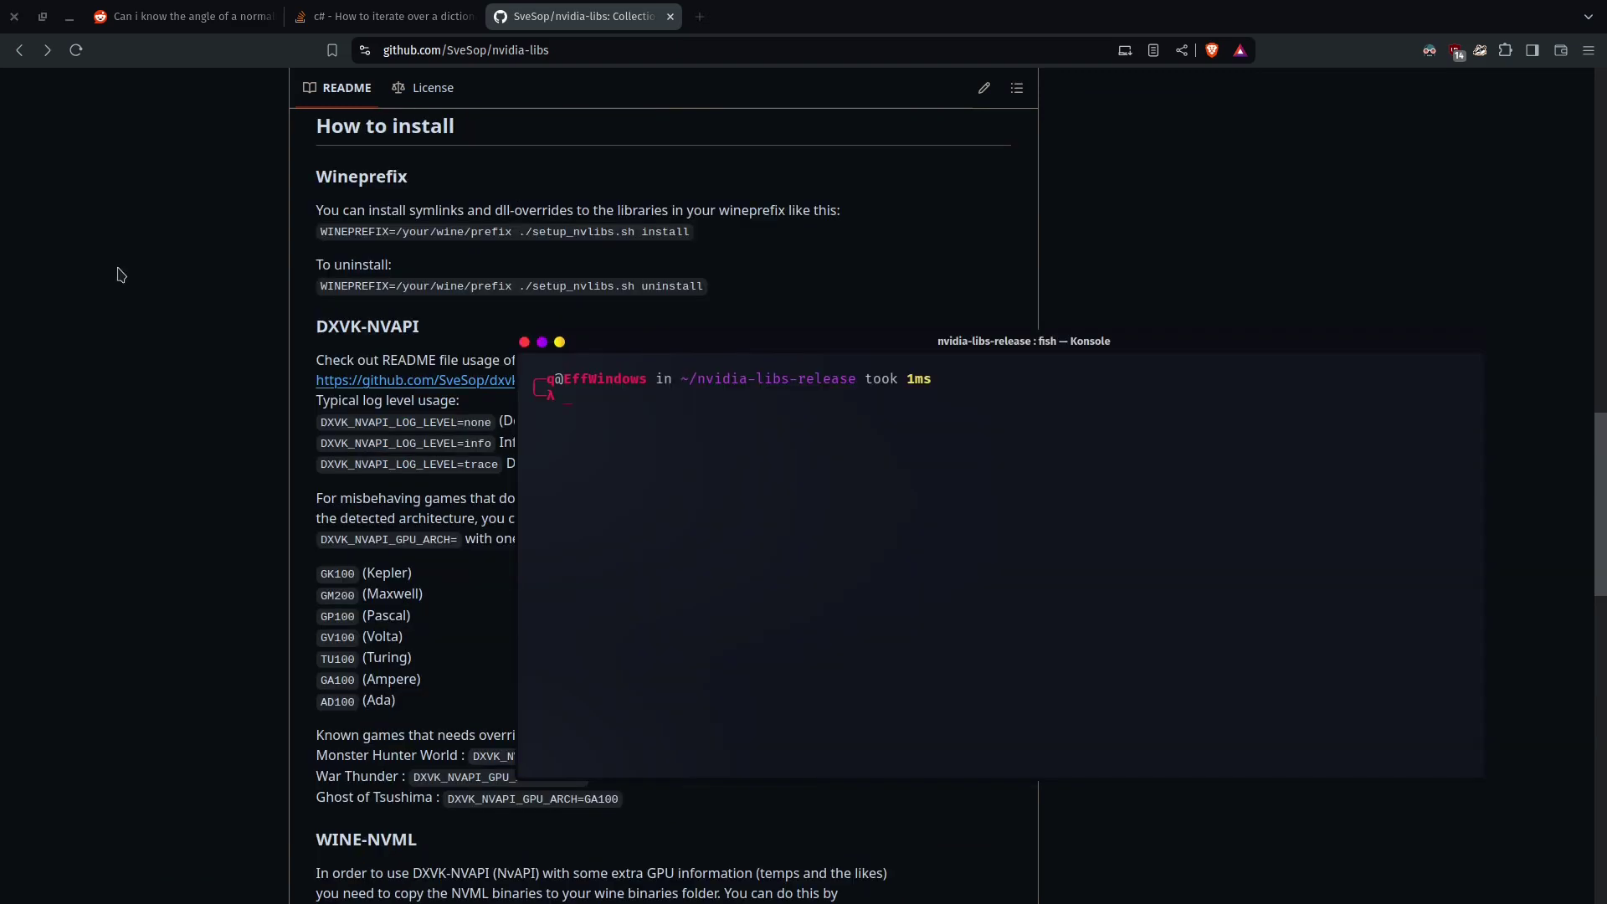
pyautogui.write('WINE')
pyautogui.press('Right')
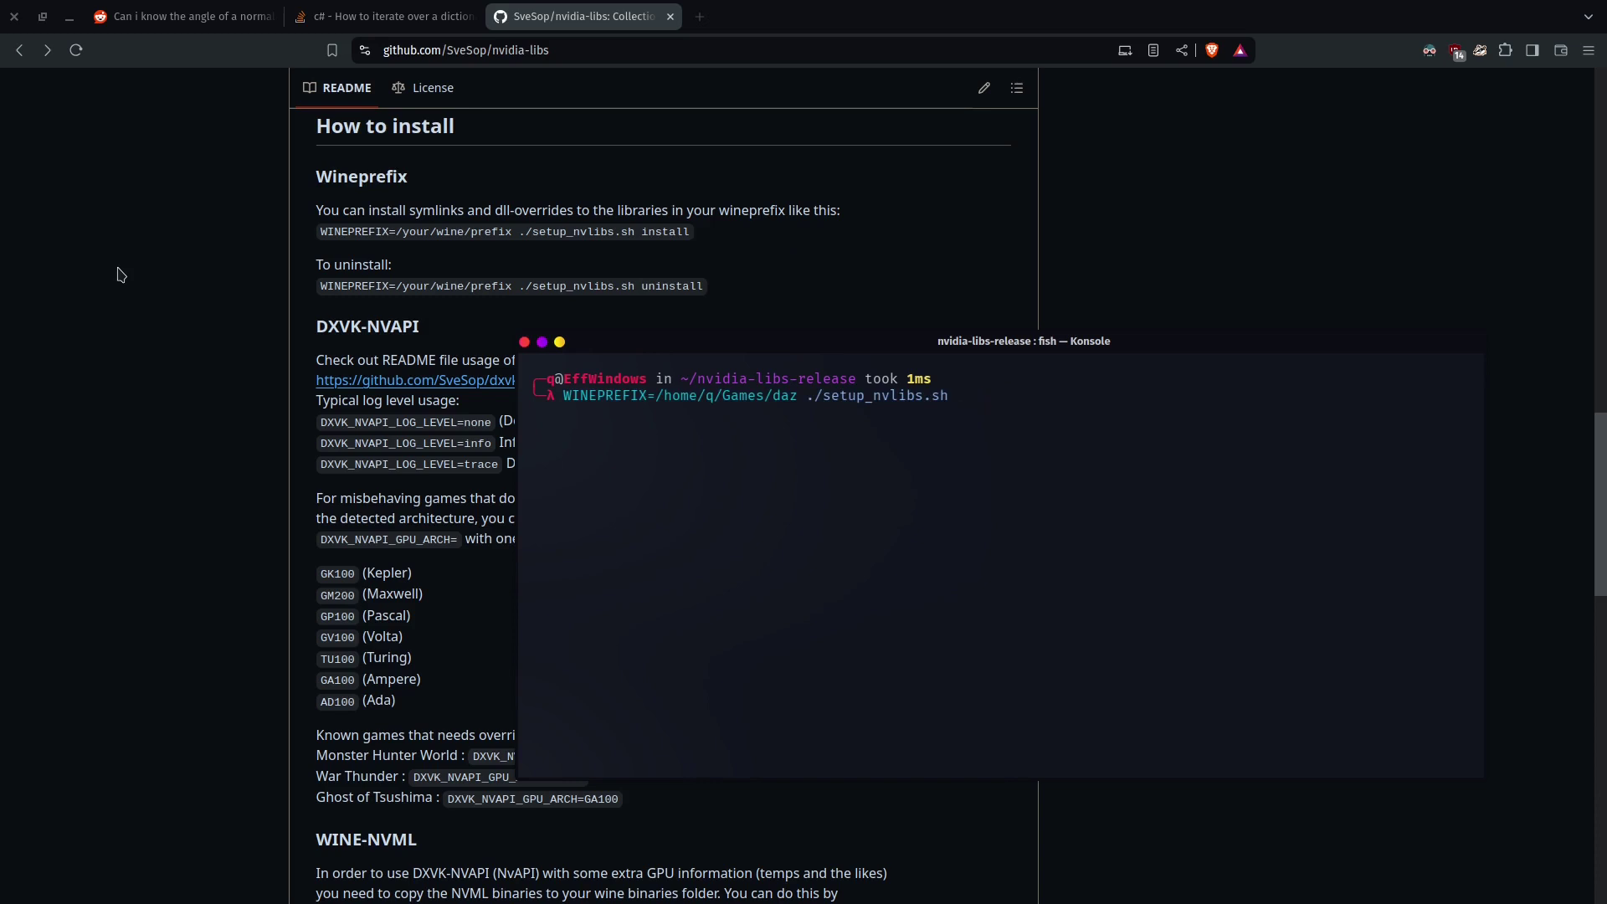
pyautogui.write('install')
pyautogui.press('Return')
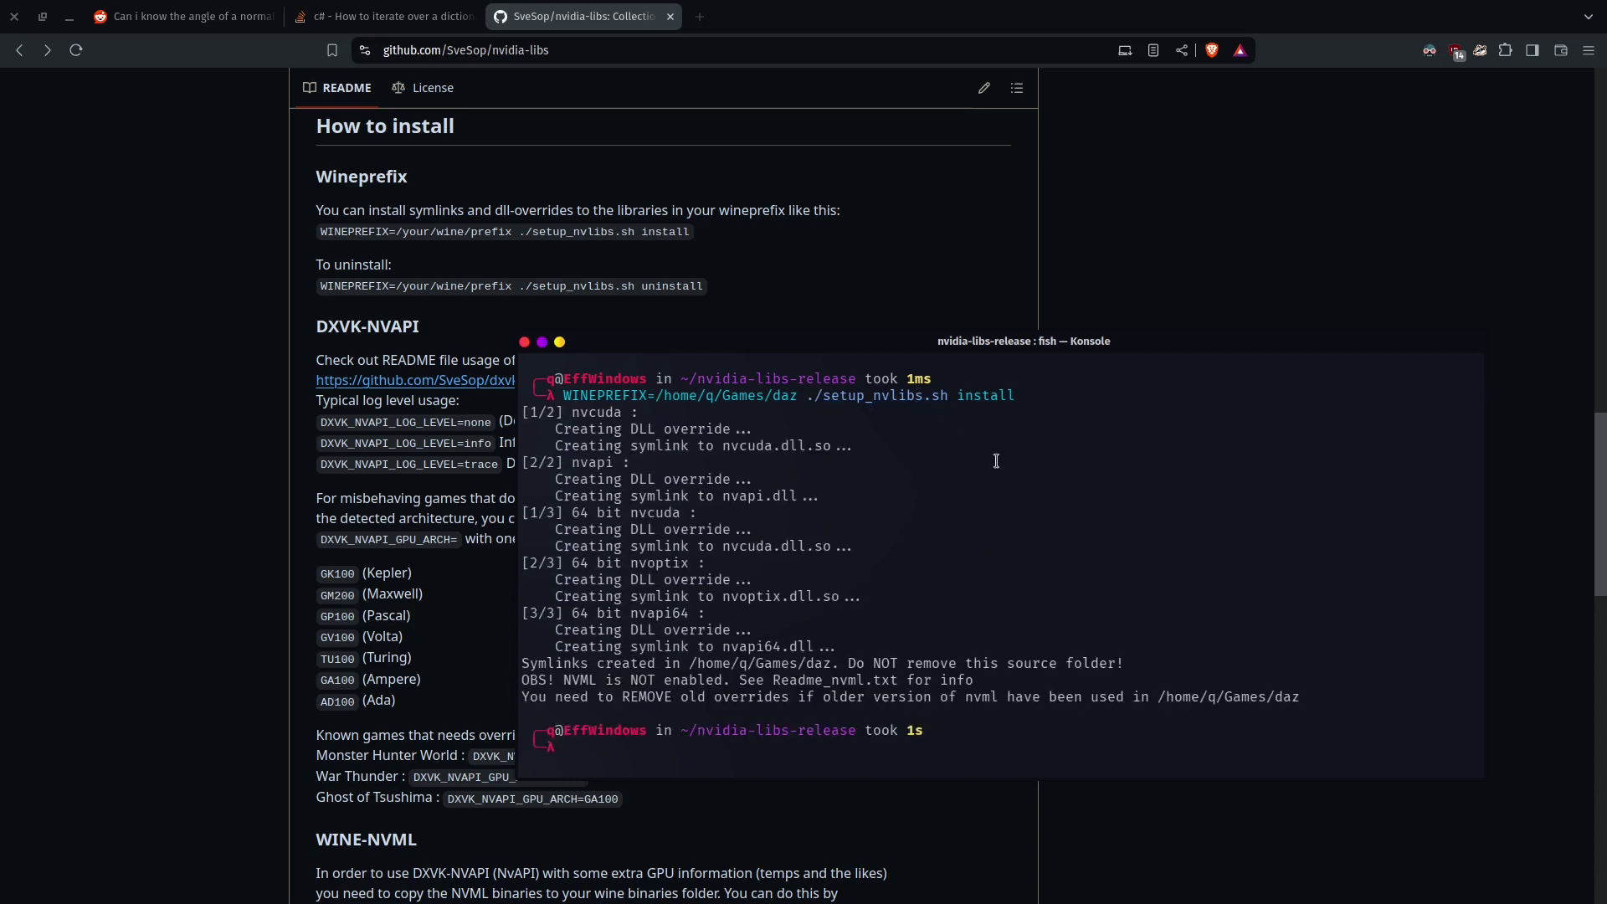
pyautogui.hotkey('ctrl', 'd')
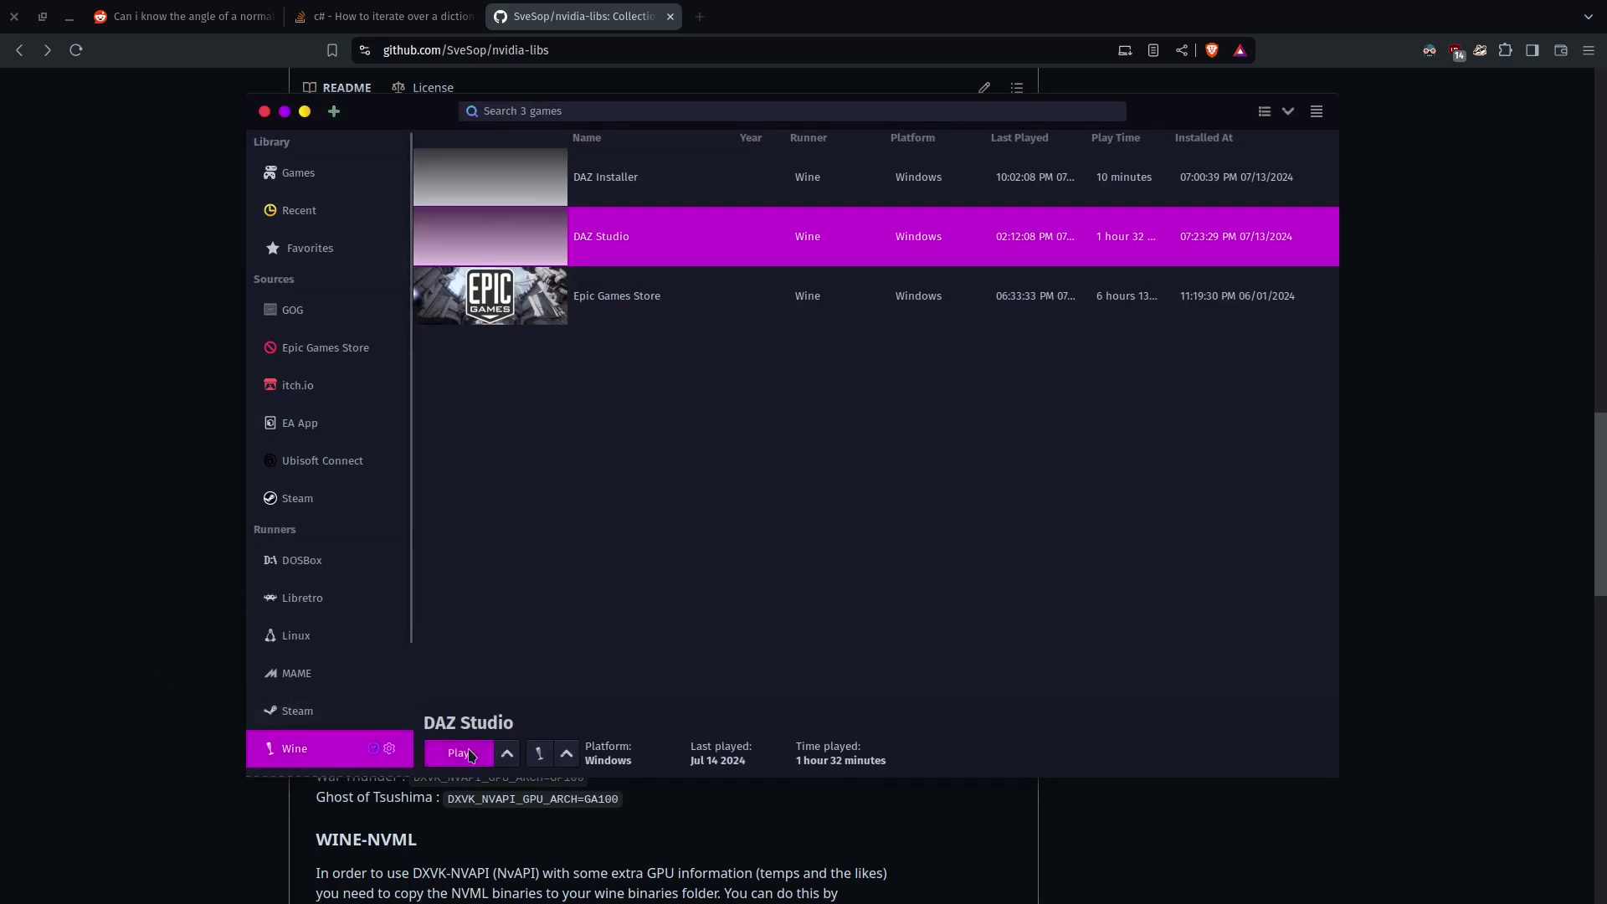
# Step: Relaunch DAZ Studio with the Play button in the Lutris library
pyautogui.click(456, 753)
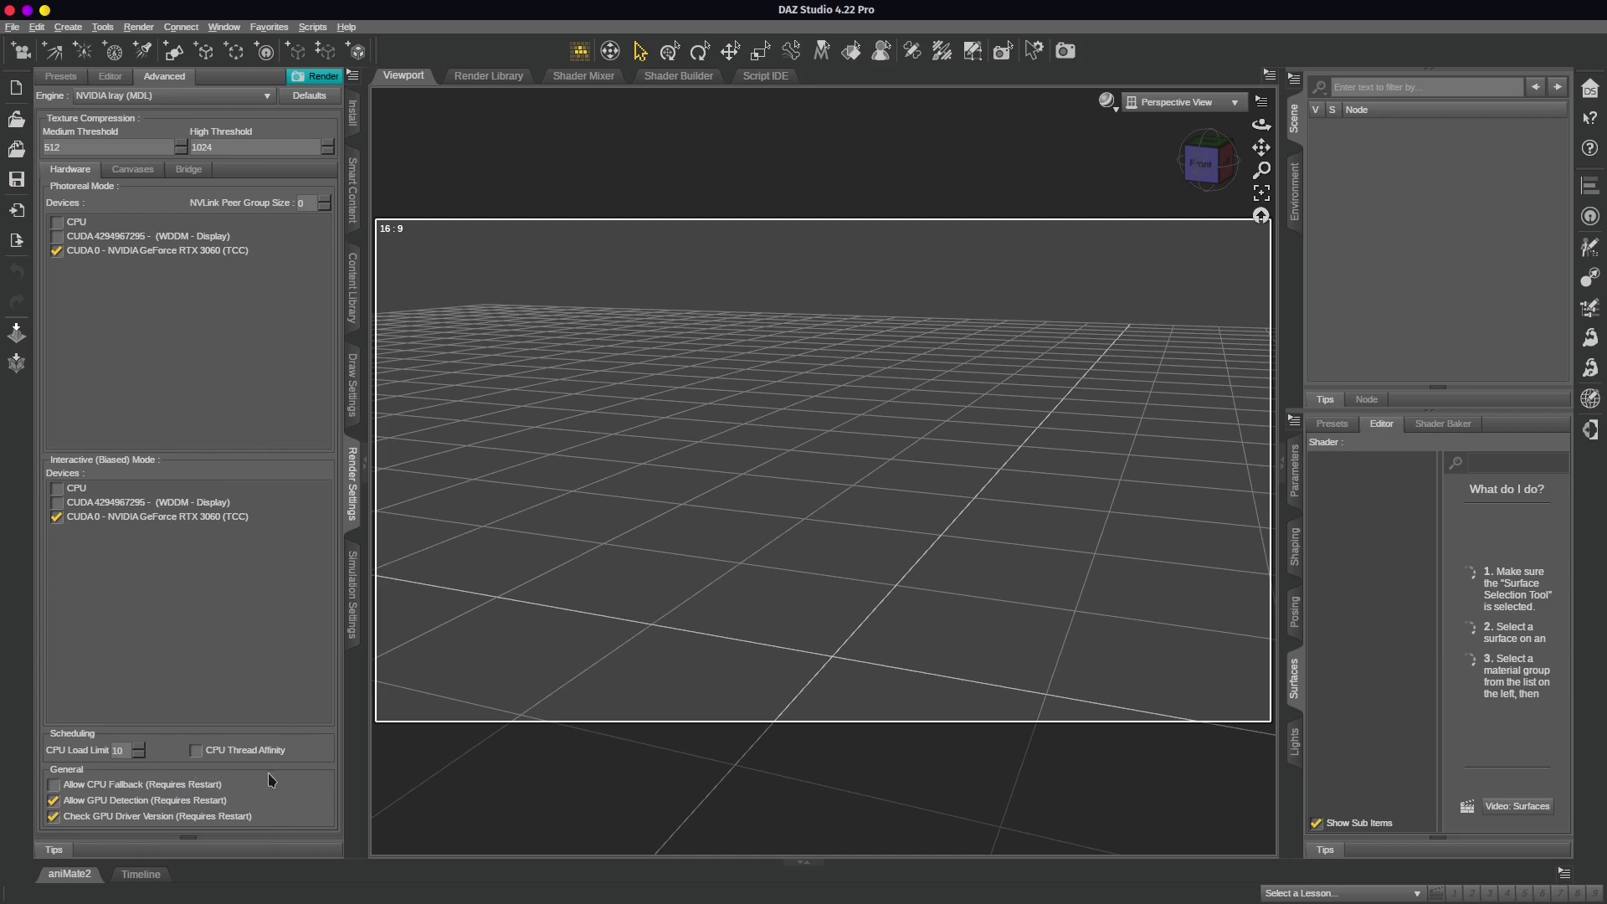
# Step: Toggle Allow GPU Detection off and back on, and enter 10 as CPU Load Limit
pyautogui.click(212, 801)
pyautogui.click(252, 801)
pyautogui.write('10')
# Step: Show the Content Library and switch the viewport draw style to wire bounding boxes
pyautogui.click(353, 290)
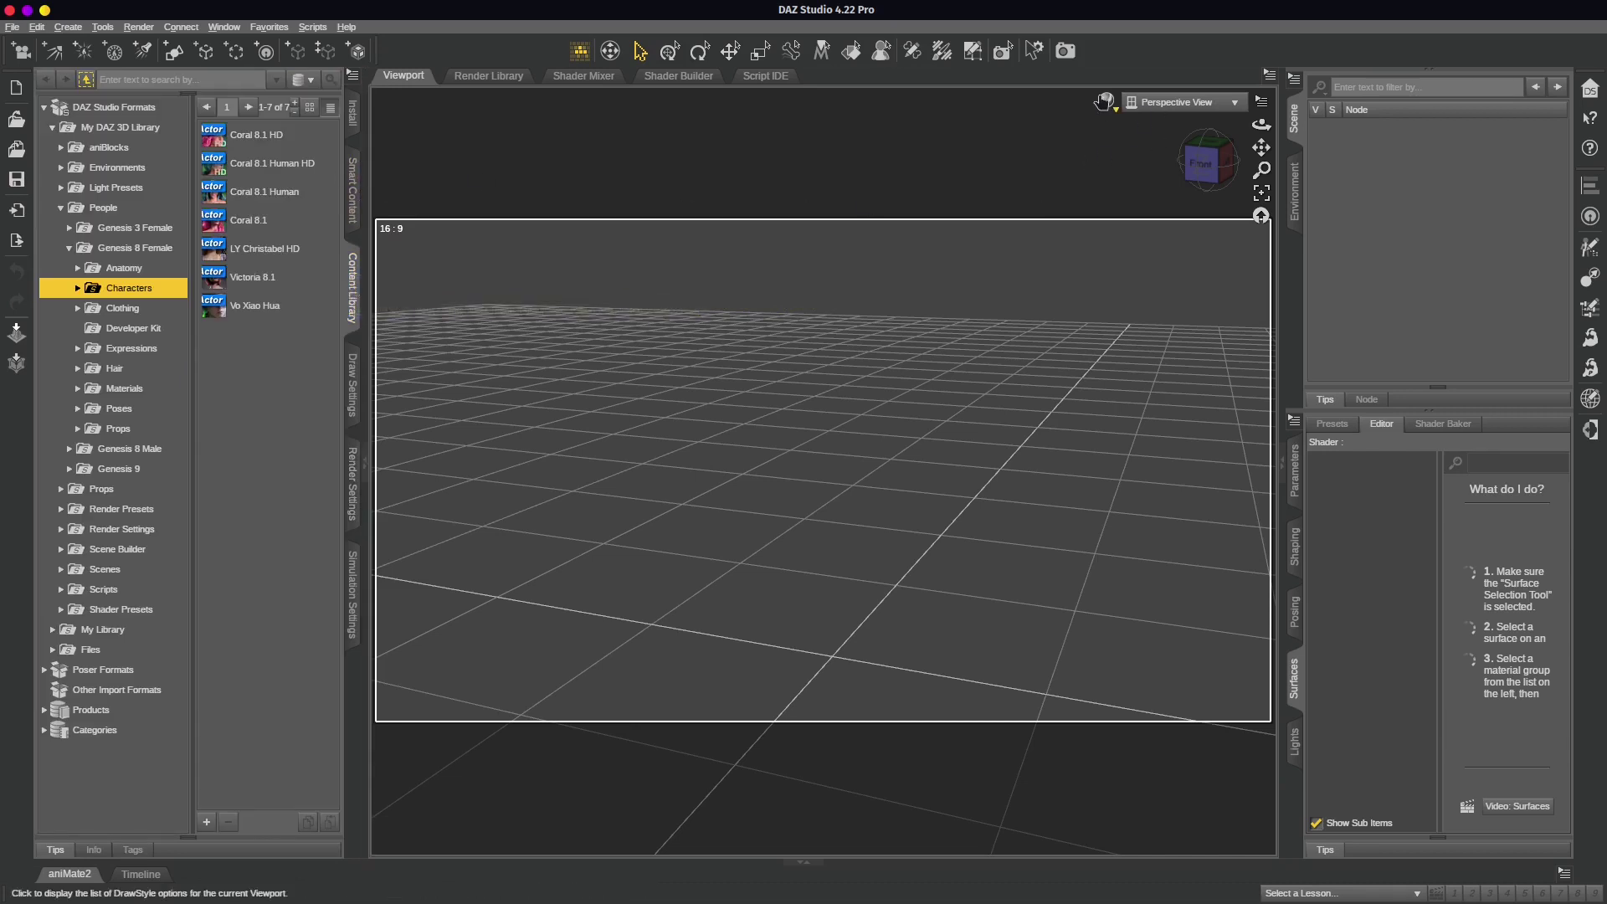
pyautogui.click(1107, 101)
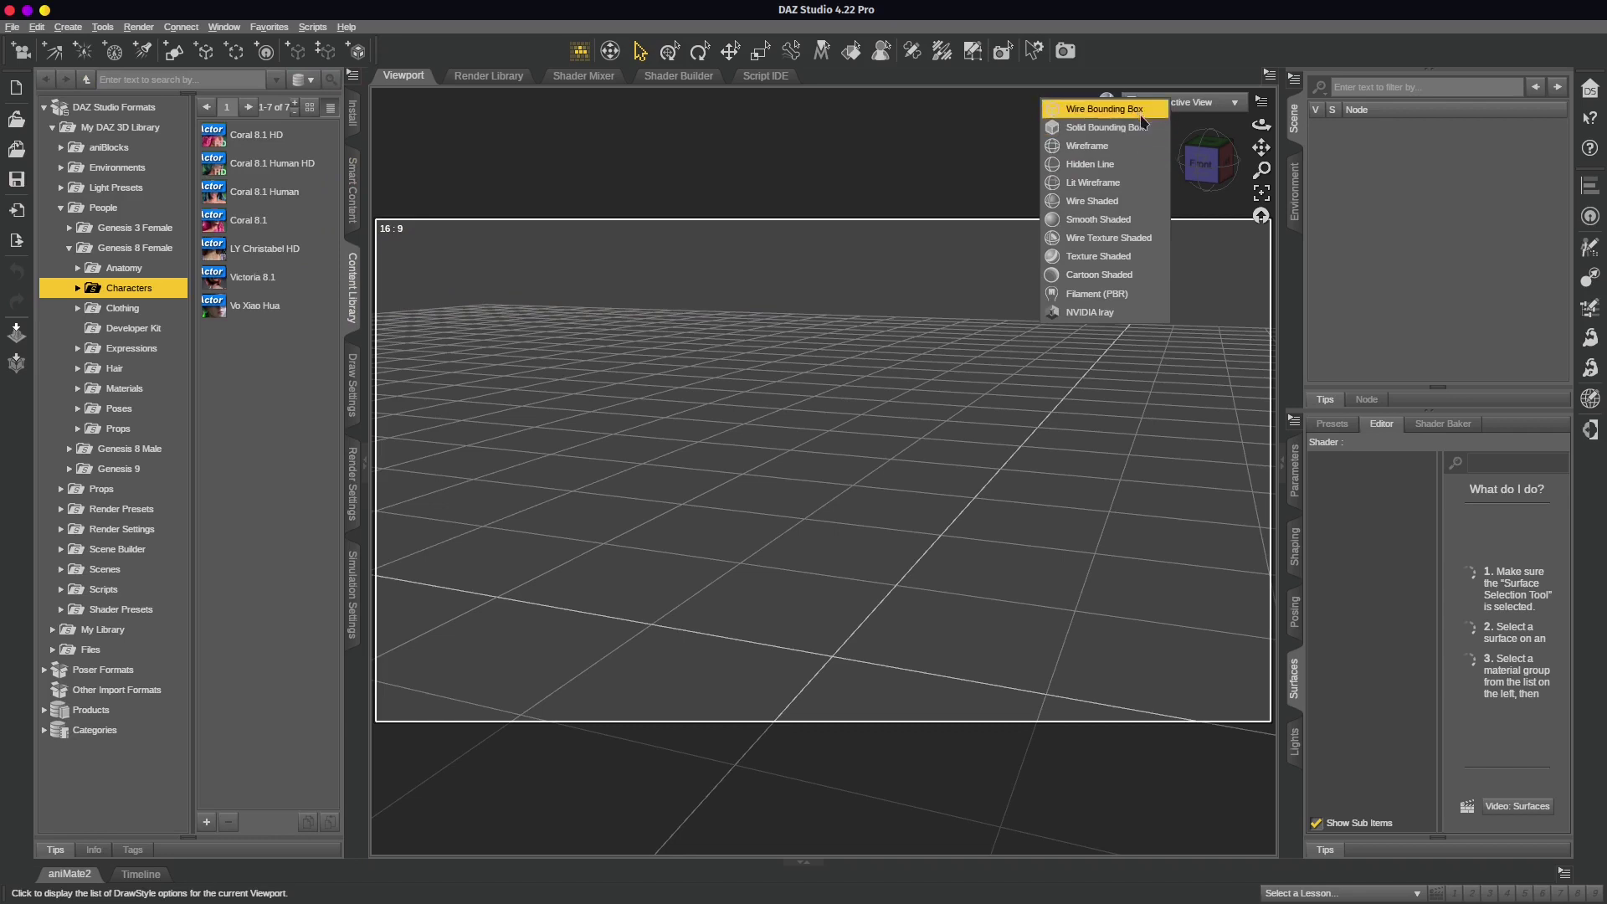
pyautogui.click(1143, 113)
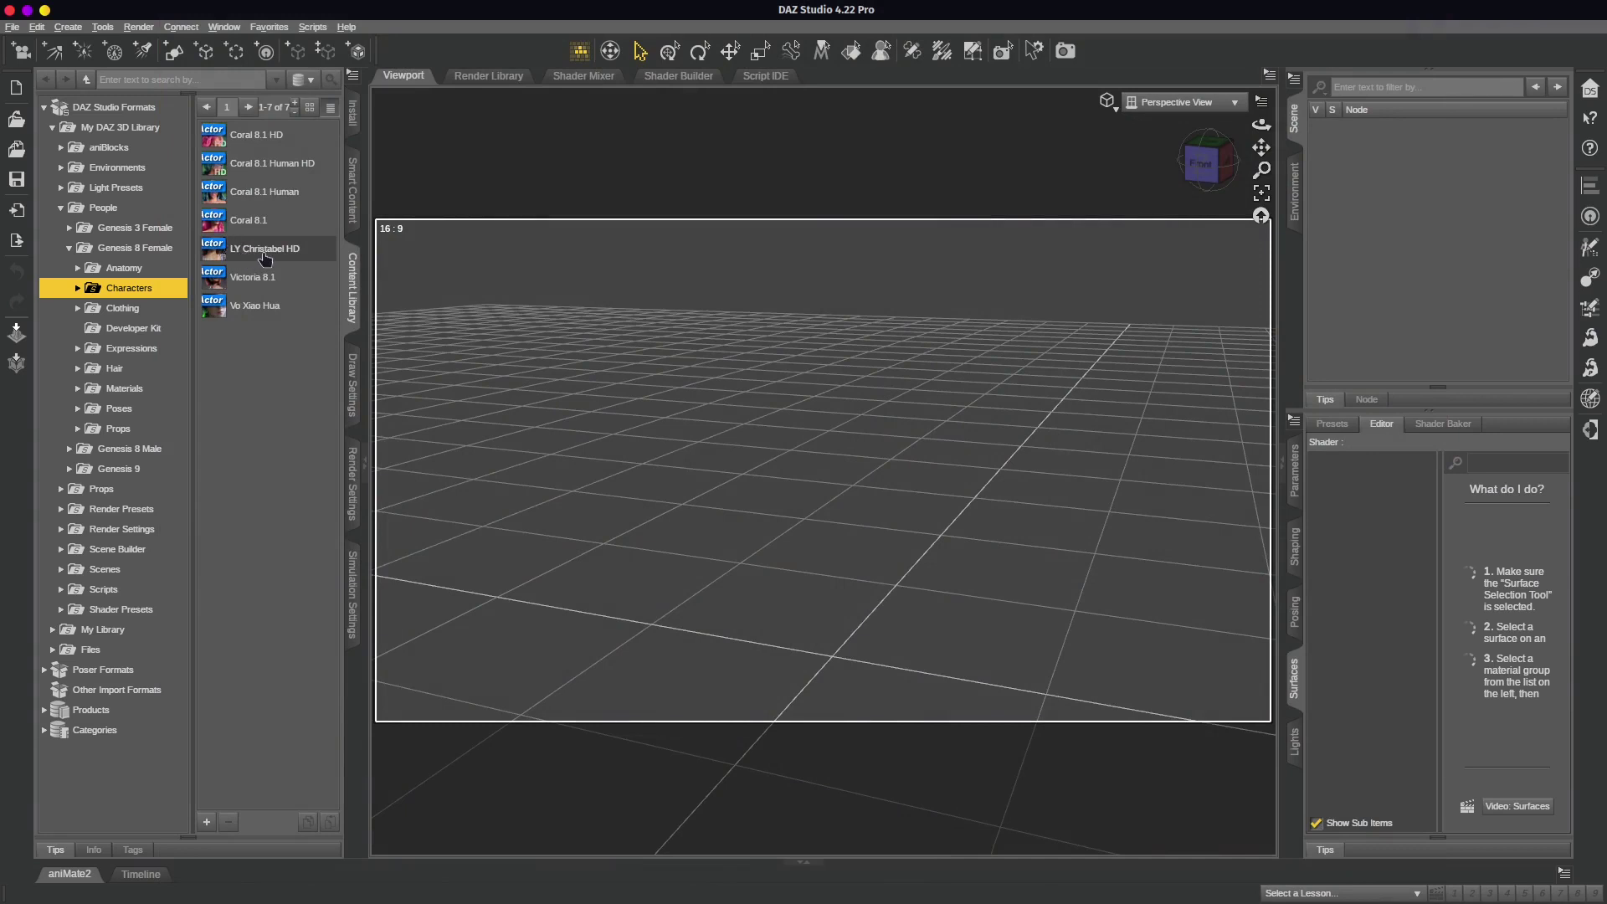
# Step: Load LY Christabel HD into the scene and preview the viewport in NVIDIA Iray
pyautogui.click(267, 255)
pyautogui.doubleClick(266, 256)
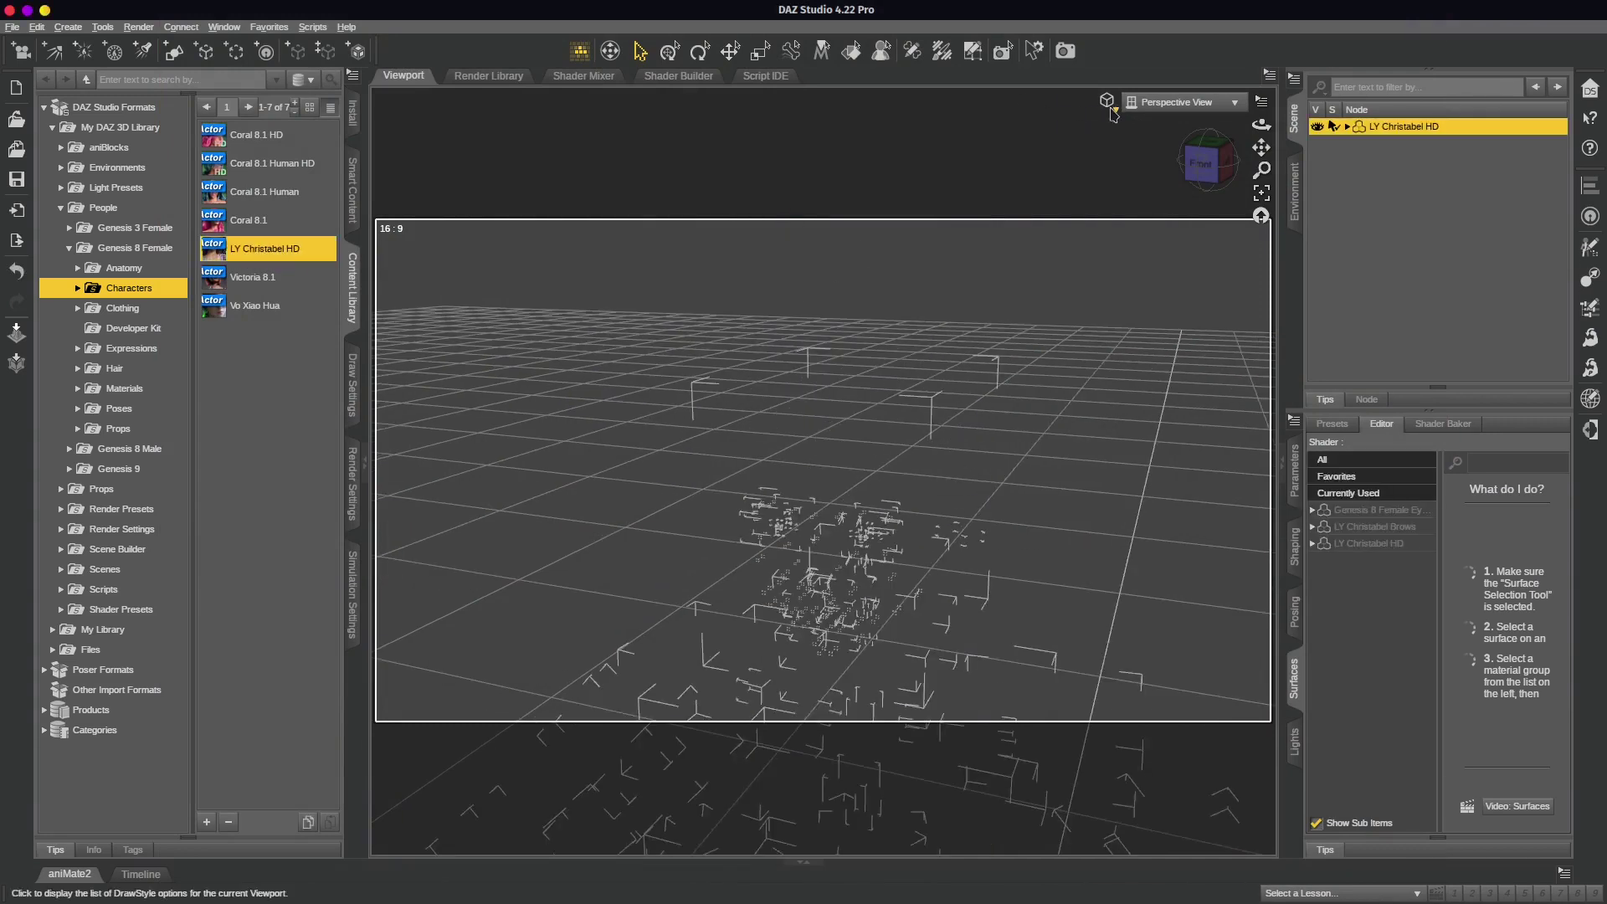
pyautogui.click(1108, 101)
pyautogui.click(1089, 318)
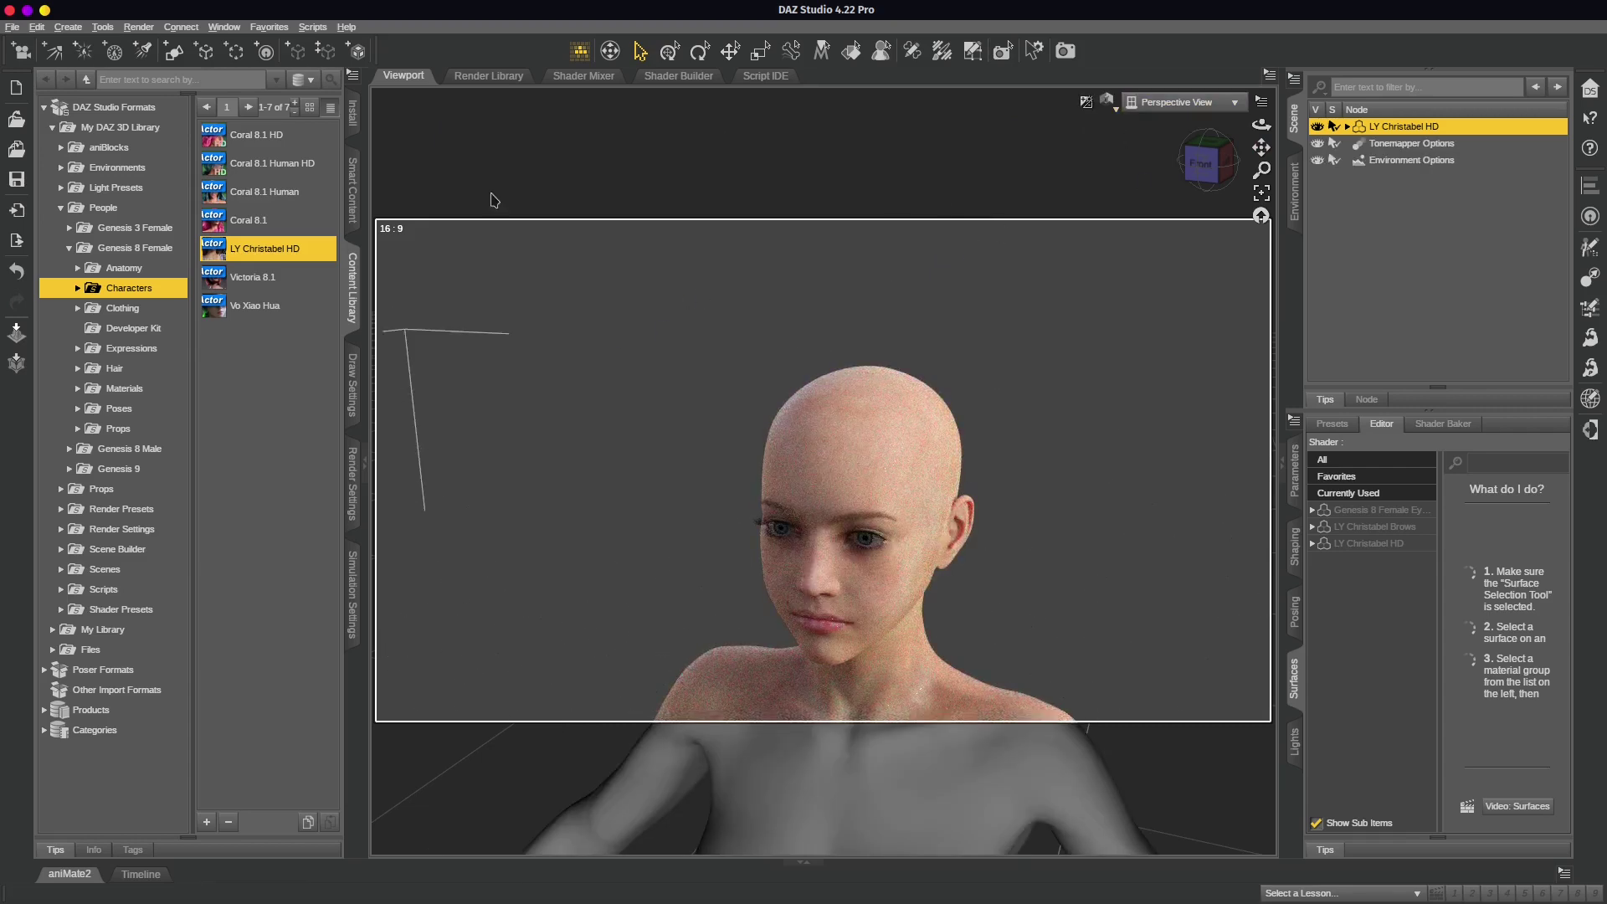
# Step: Switch the side panel to Render Settings and orbit to a front view of the figure
pyautogui.click(352, 483)
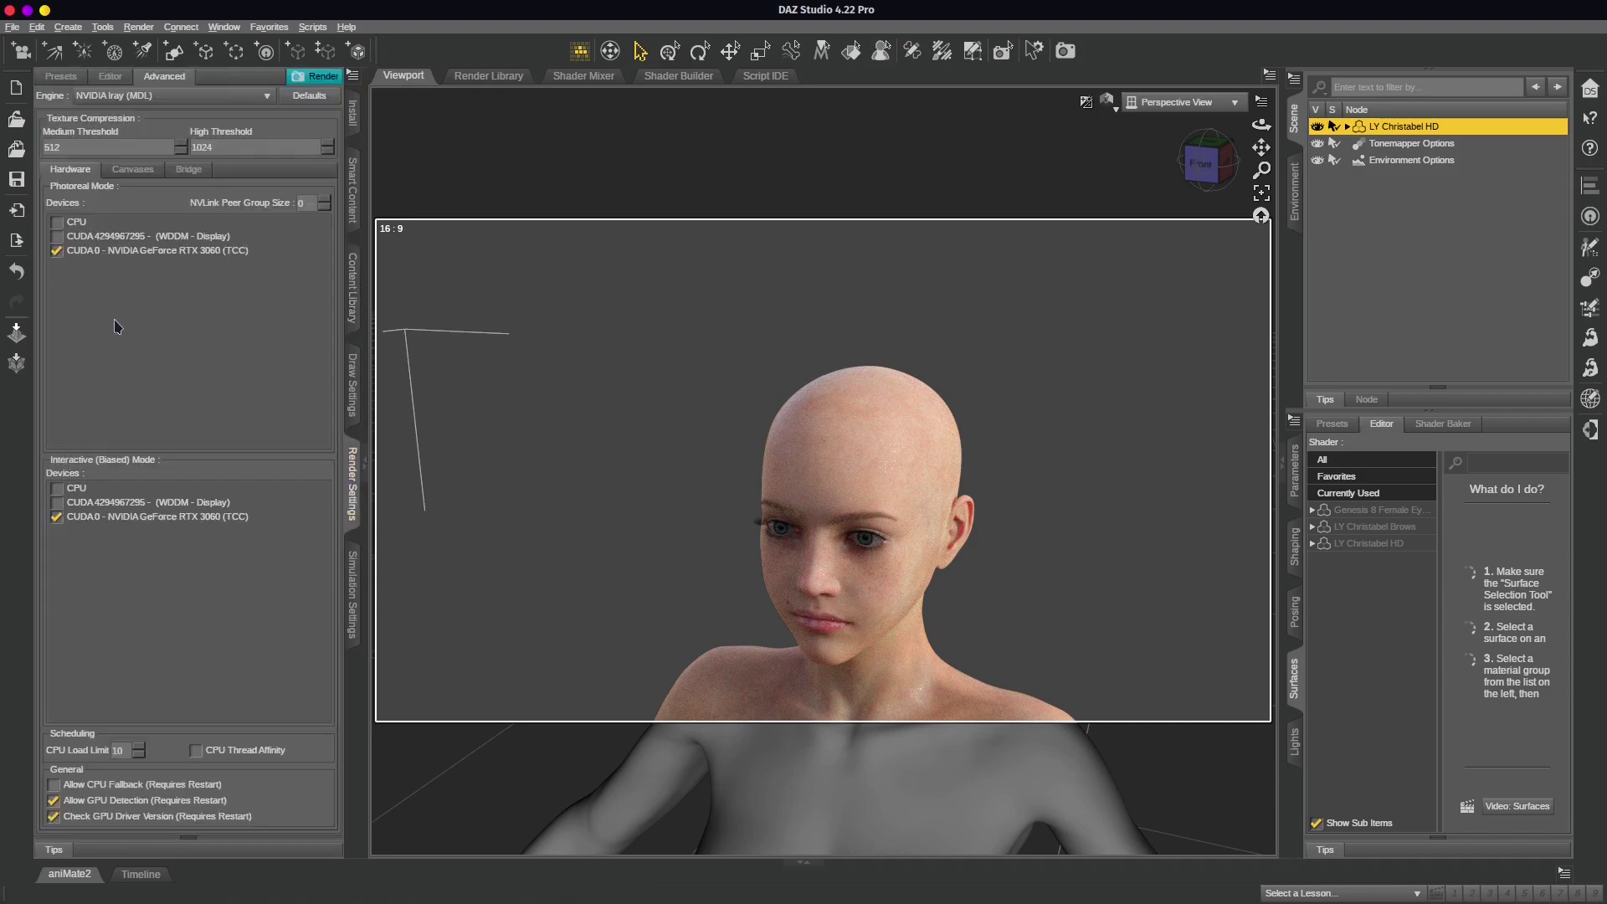
pyautogui.moveTo(1262, 141); pyautogui.dragTo(1065, 383)
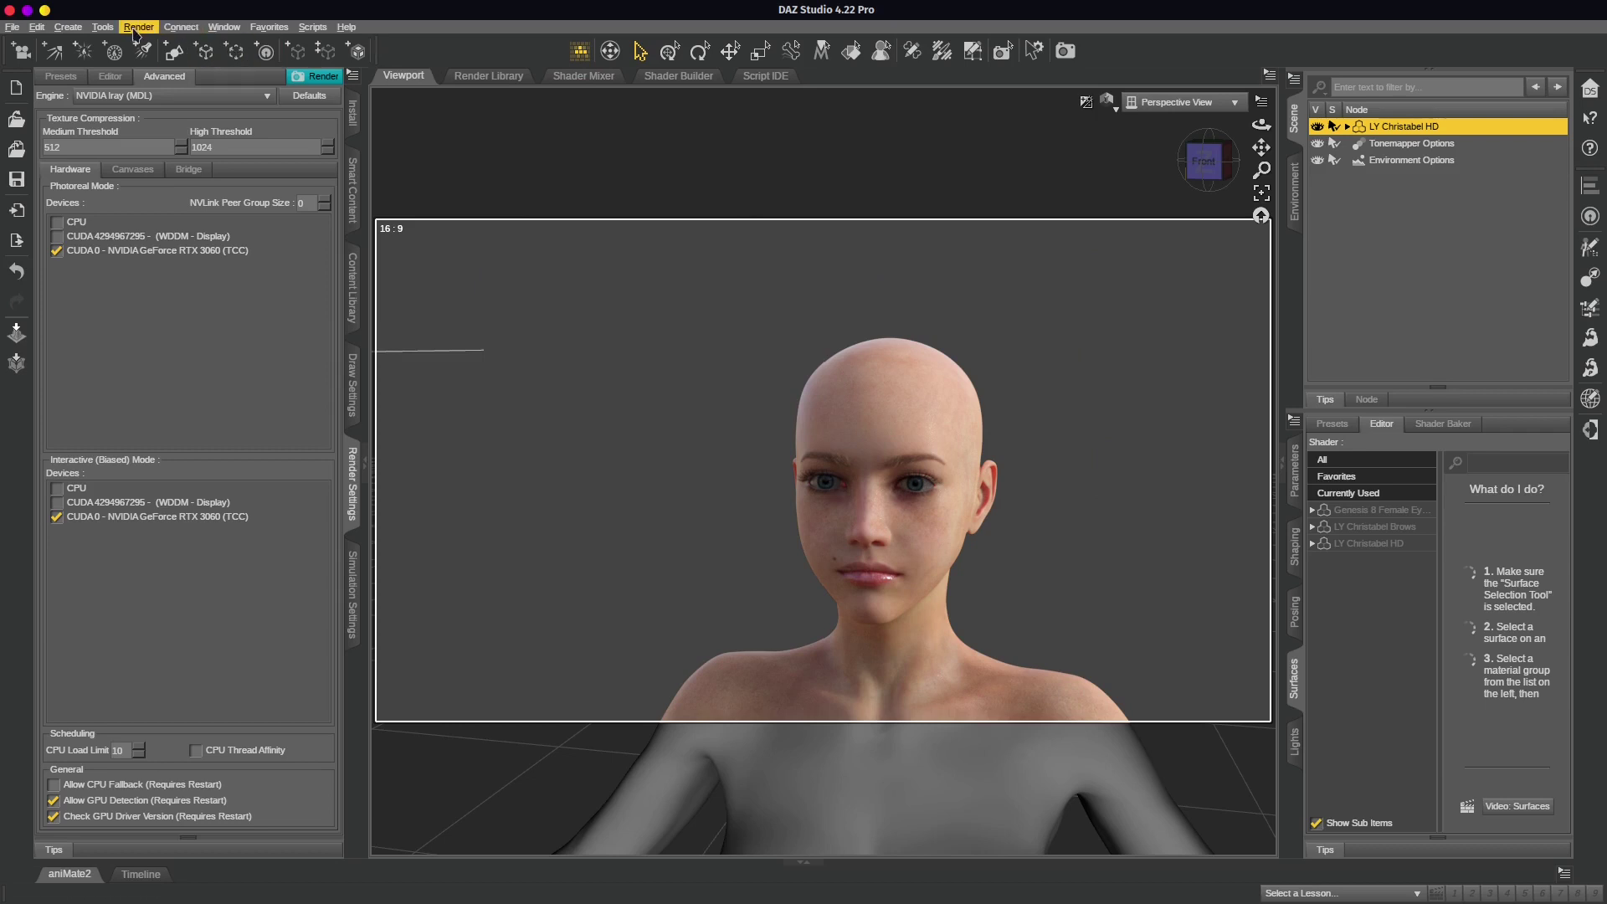
pyautogui.click(232, 30)
pyautogui.moveTo(276, 74)
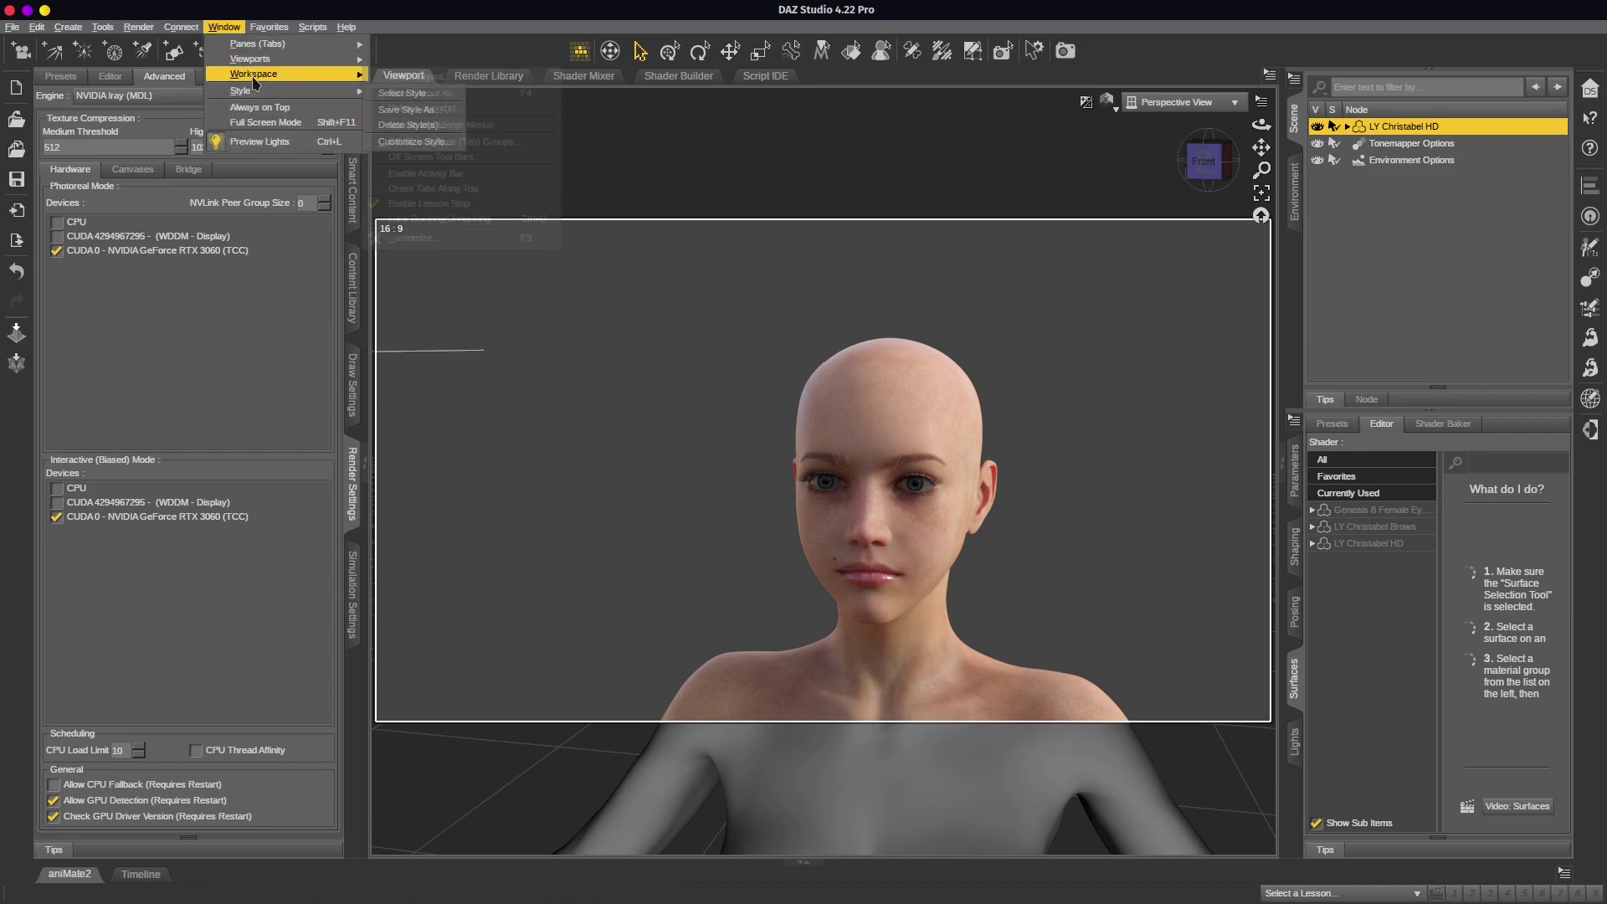
pyautogui.click(457, 241)
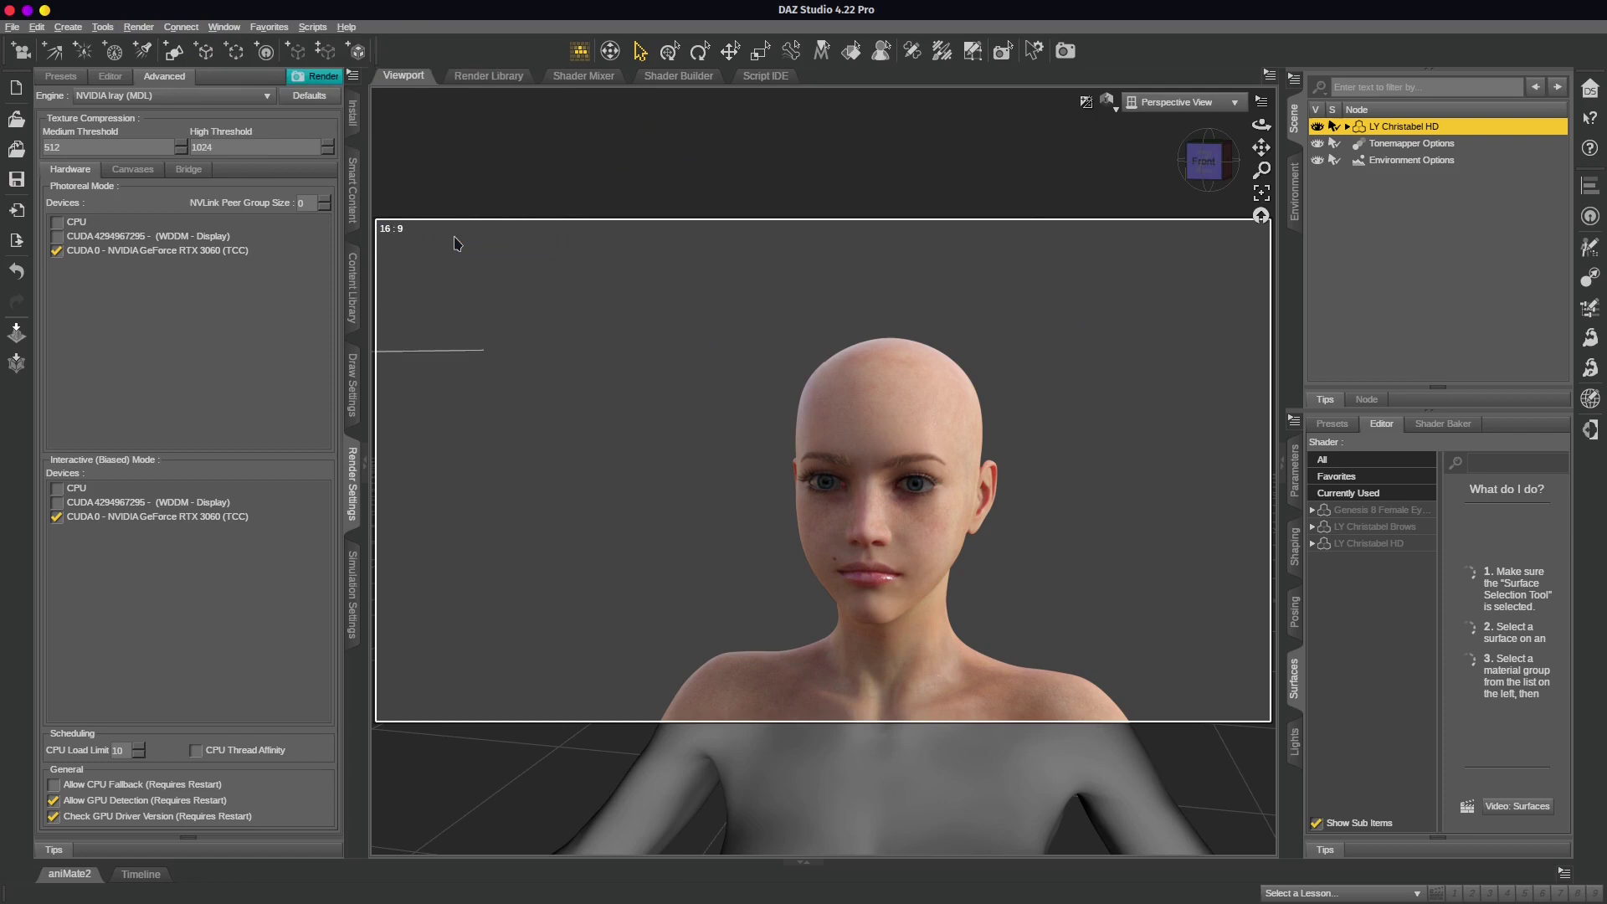
pyautogui.moveTo(701, 188); pyautogui.dragTo(626, 138)
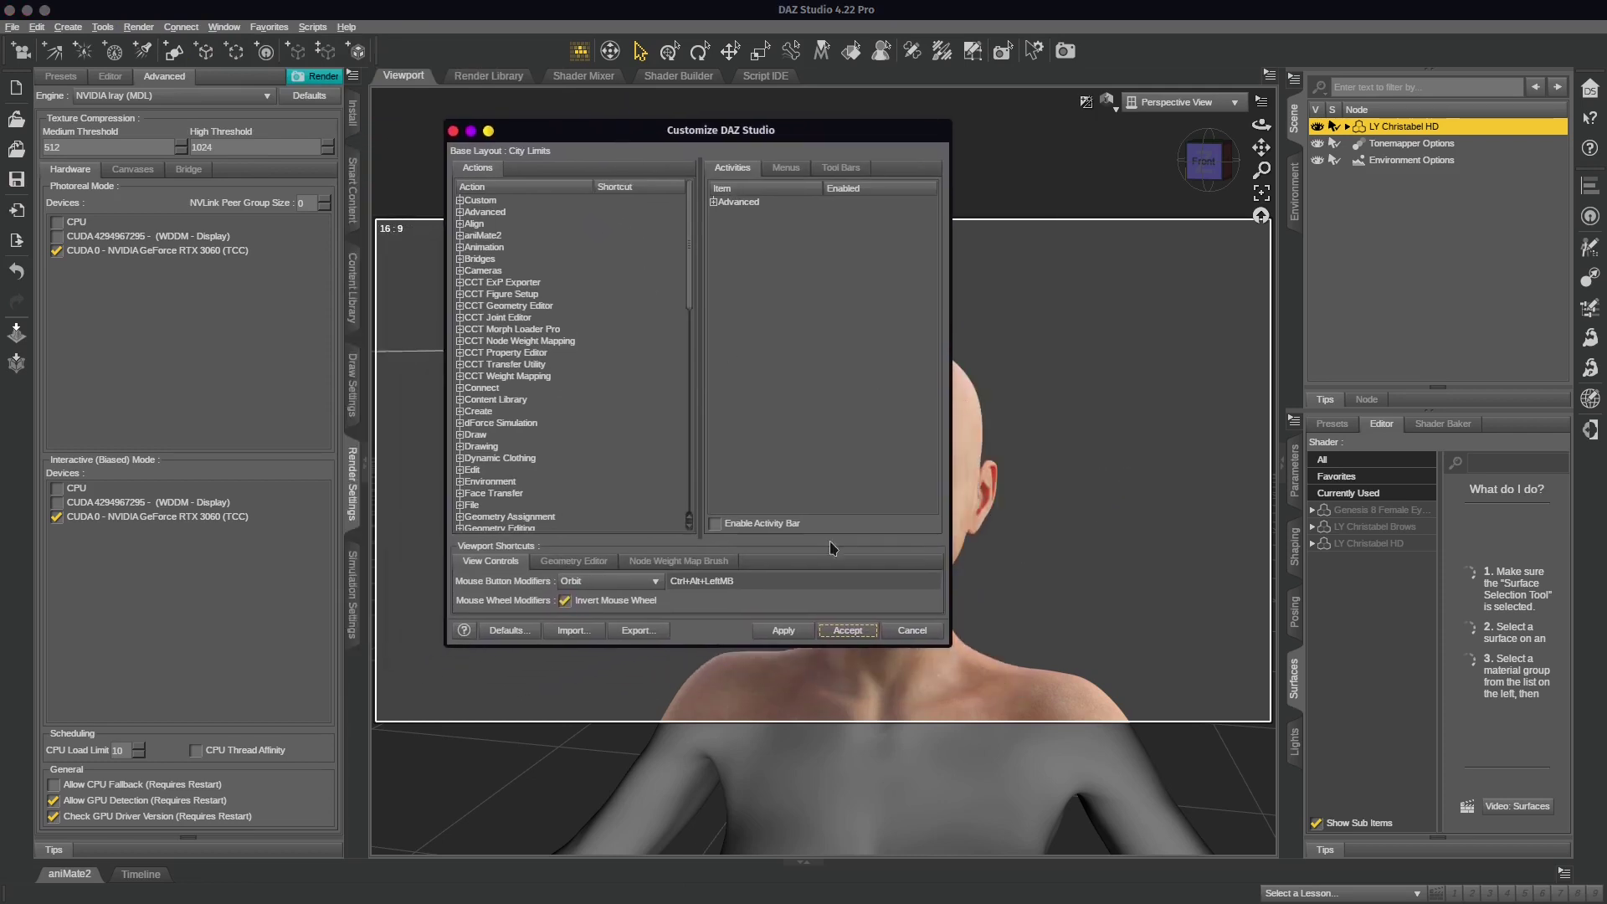
pyautogui.click(563, 601)
pyautogui.click(565, 601)
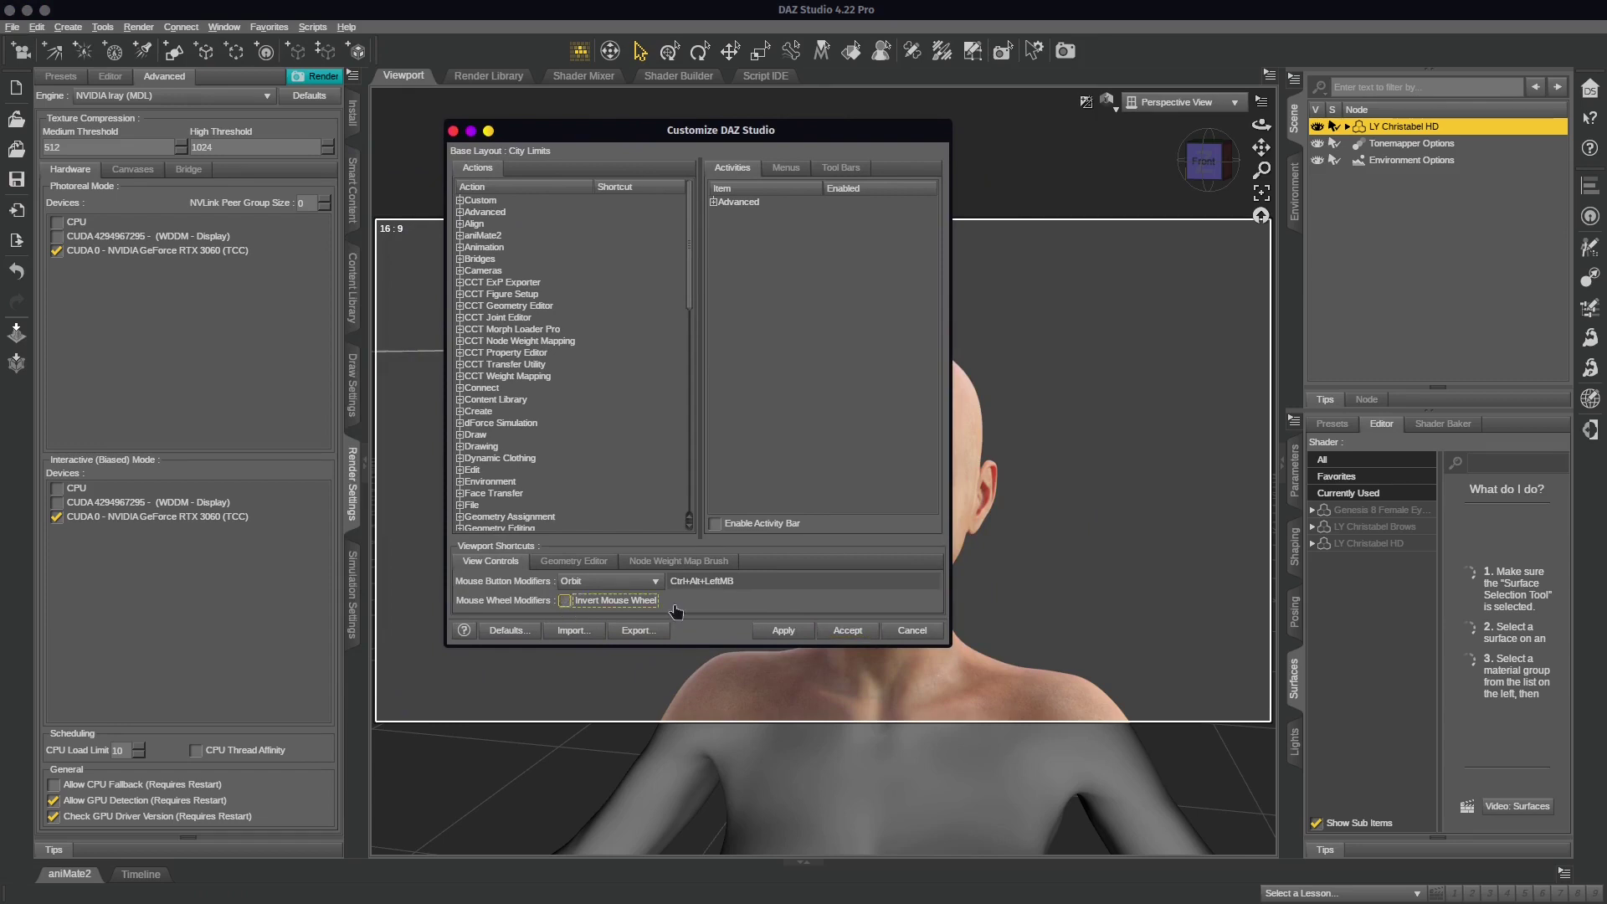
pyautogui.click(565, 601)
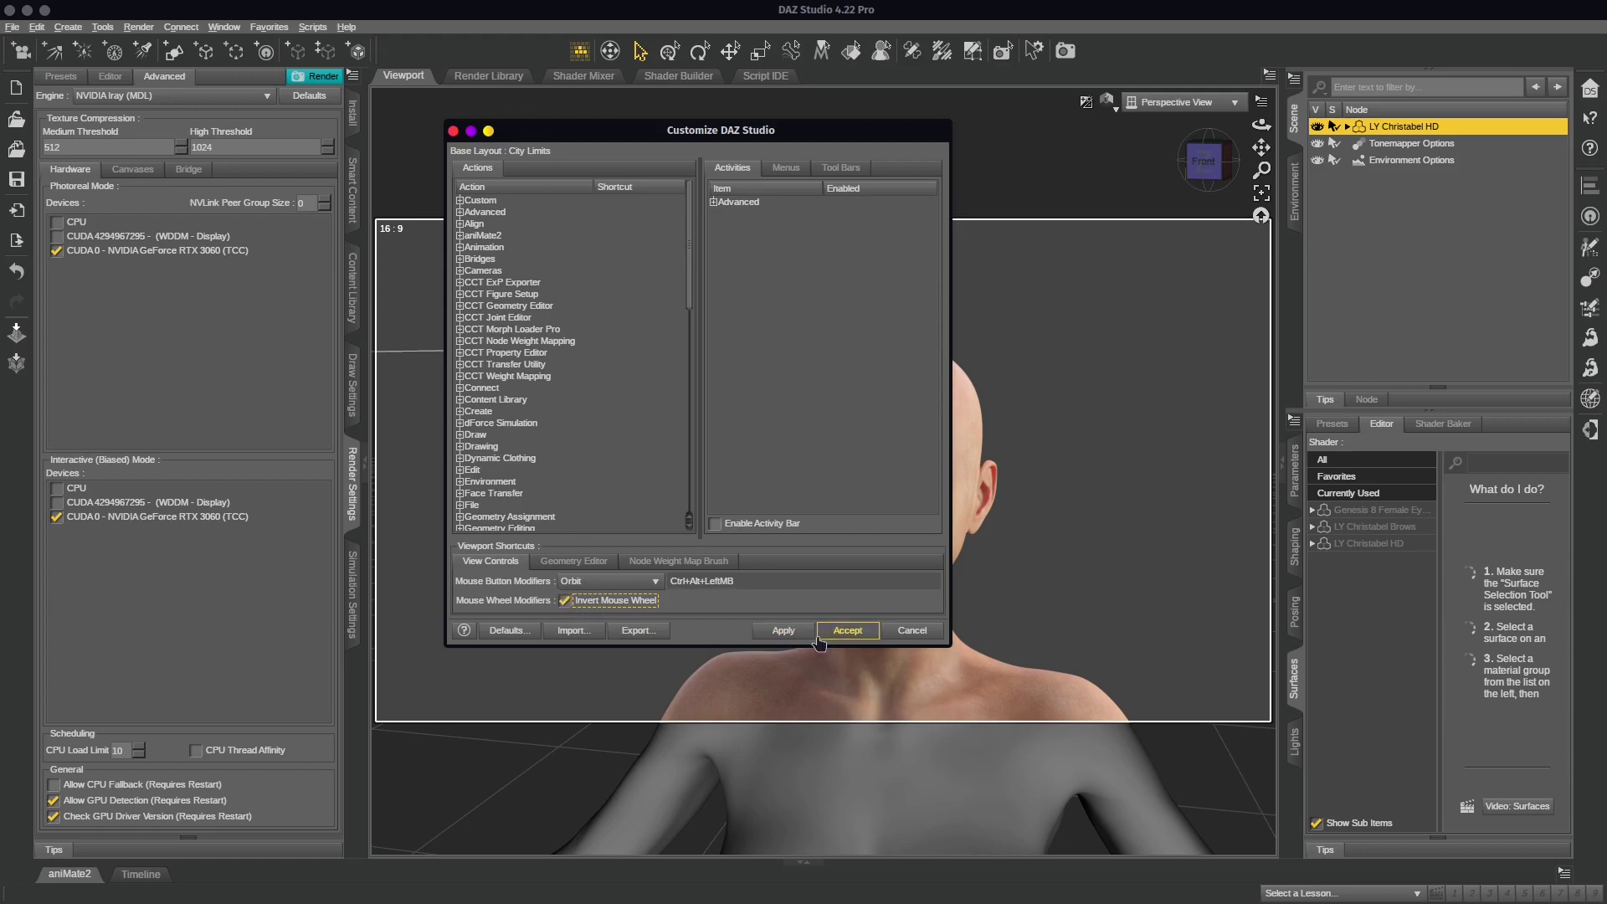
pyautogui.click(858, 633)
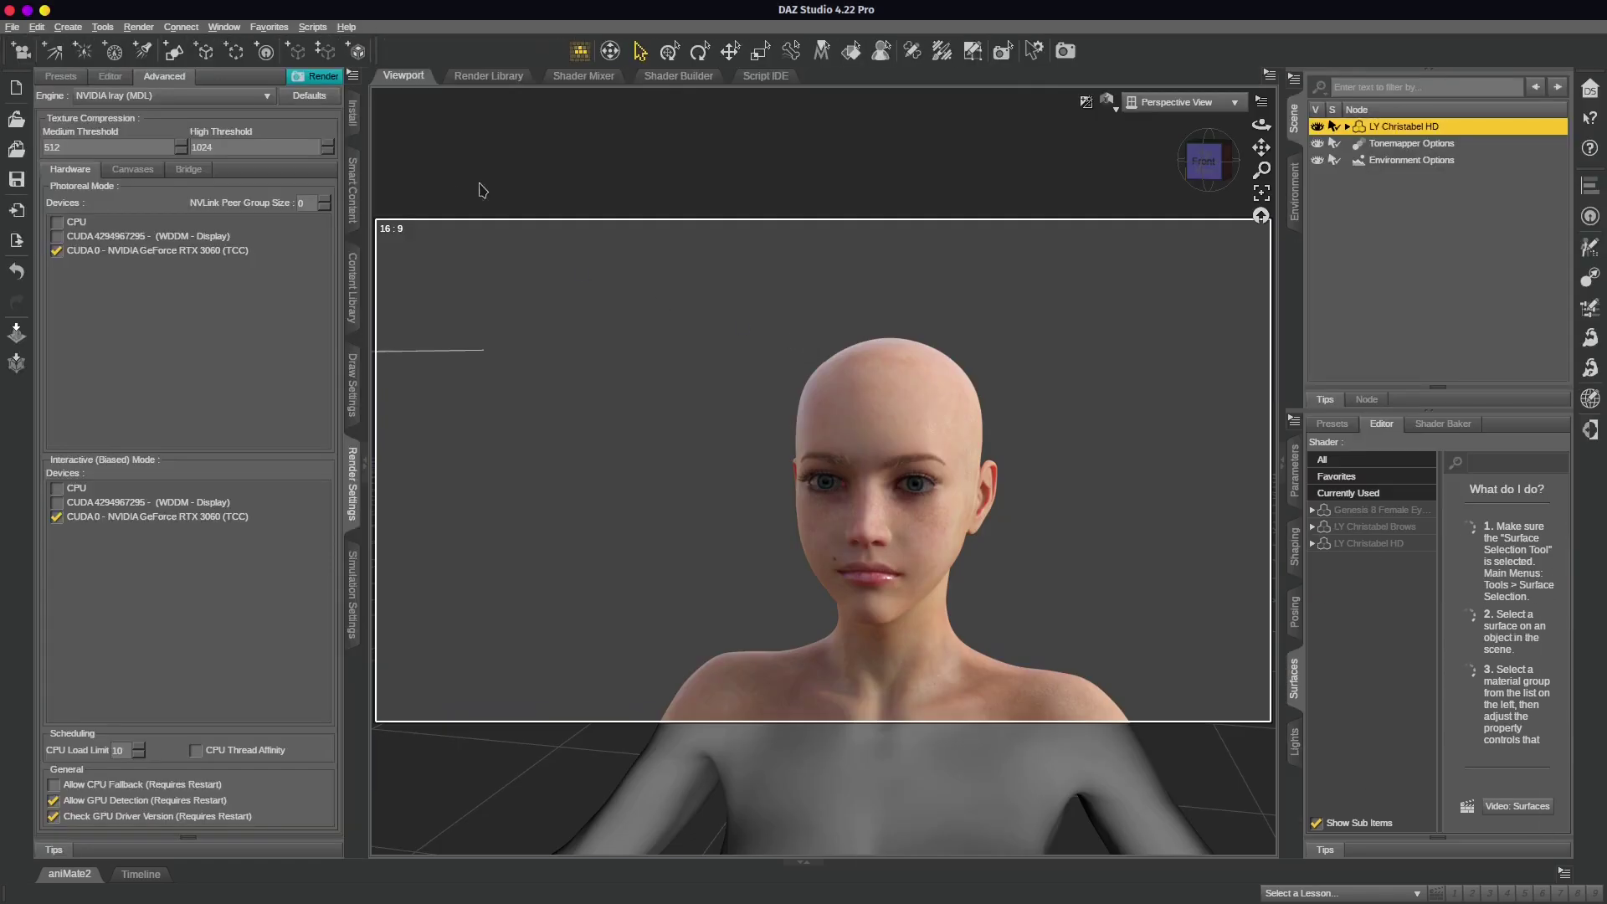
pyautogui.moveTo(582, 11); pyautogui.dragTo(661, 5)
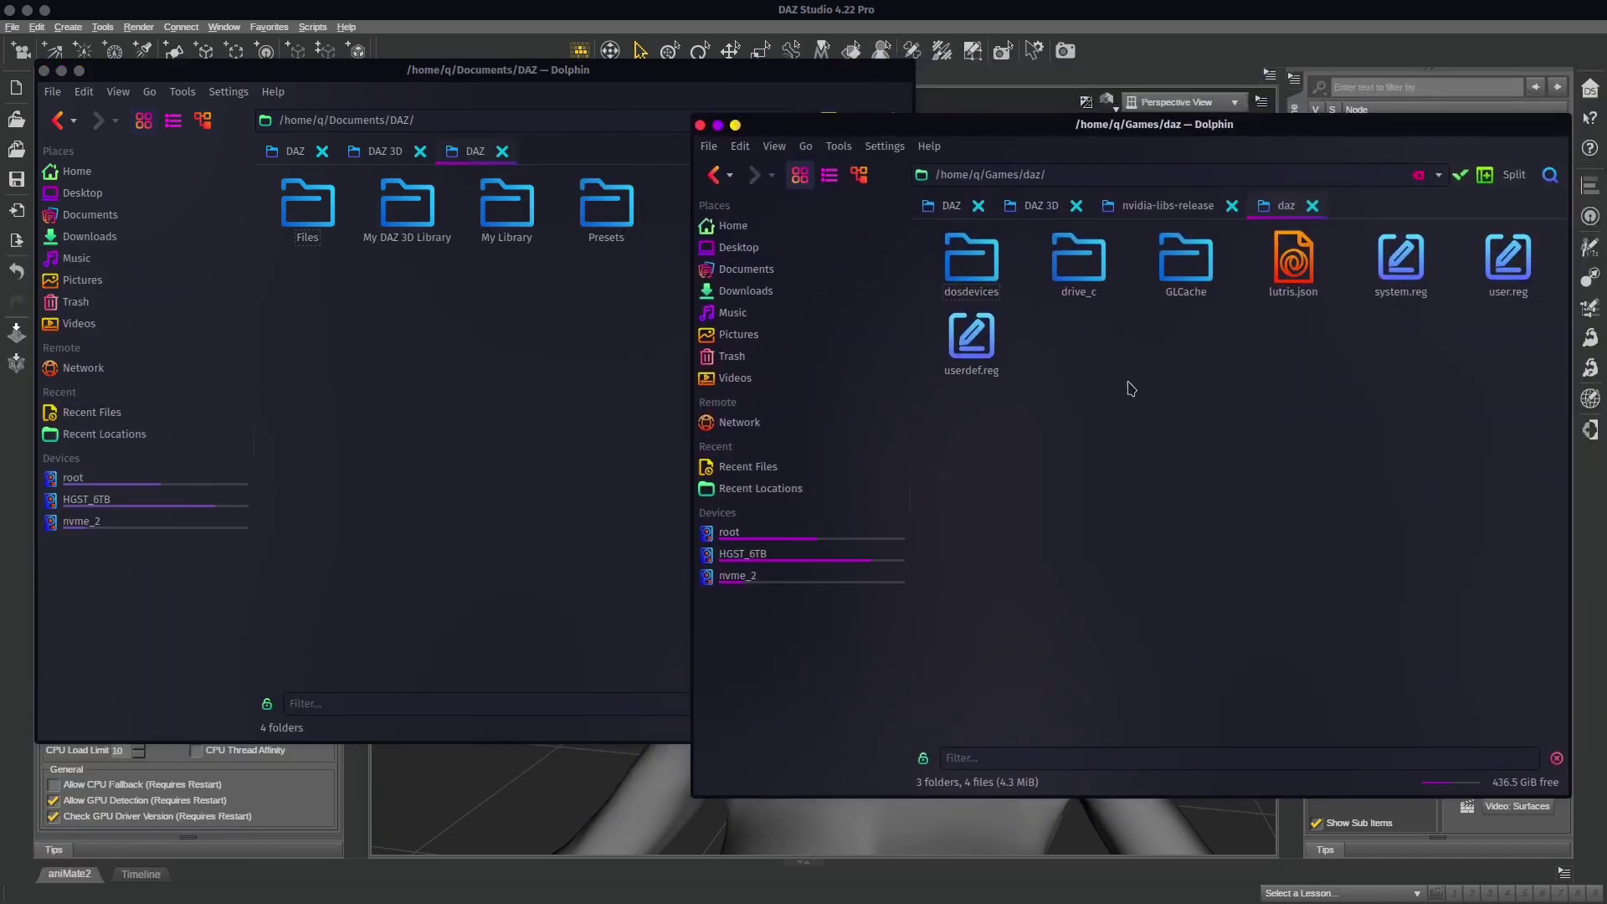
# Step: Browse drive_c > Applications > Data > DAZ 3D and check My DAZ 3D Library's link target
pyautogui.click(1079, 260)
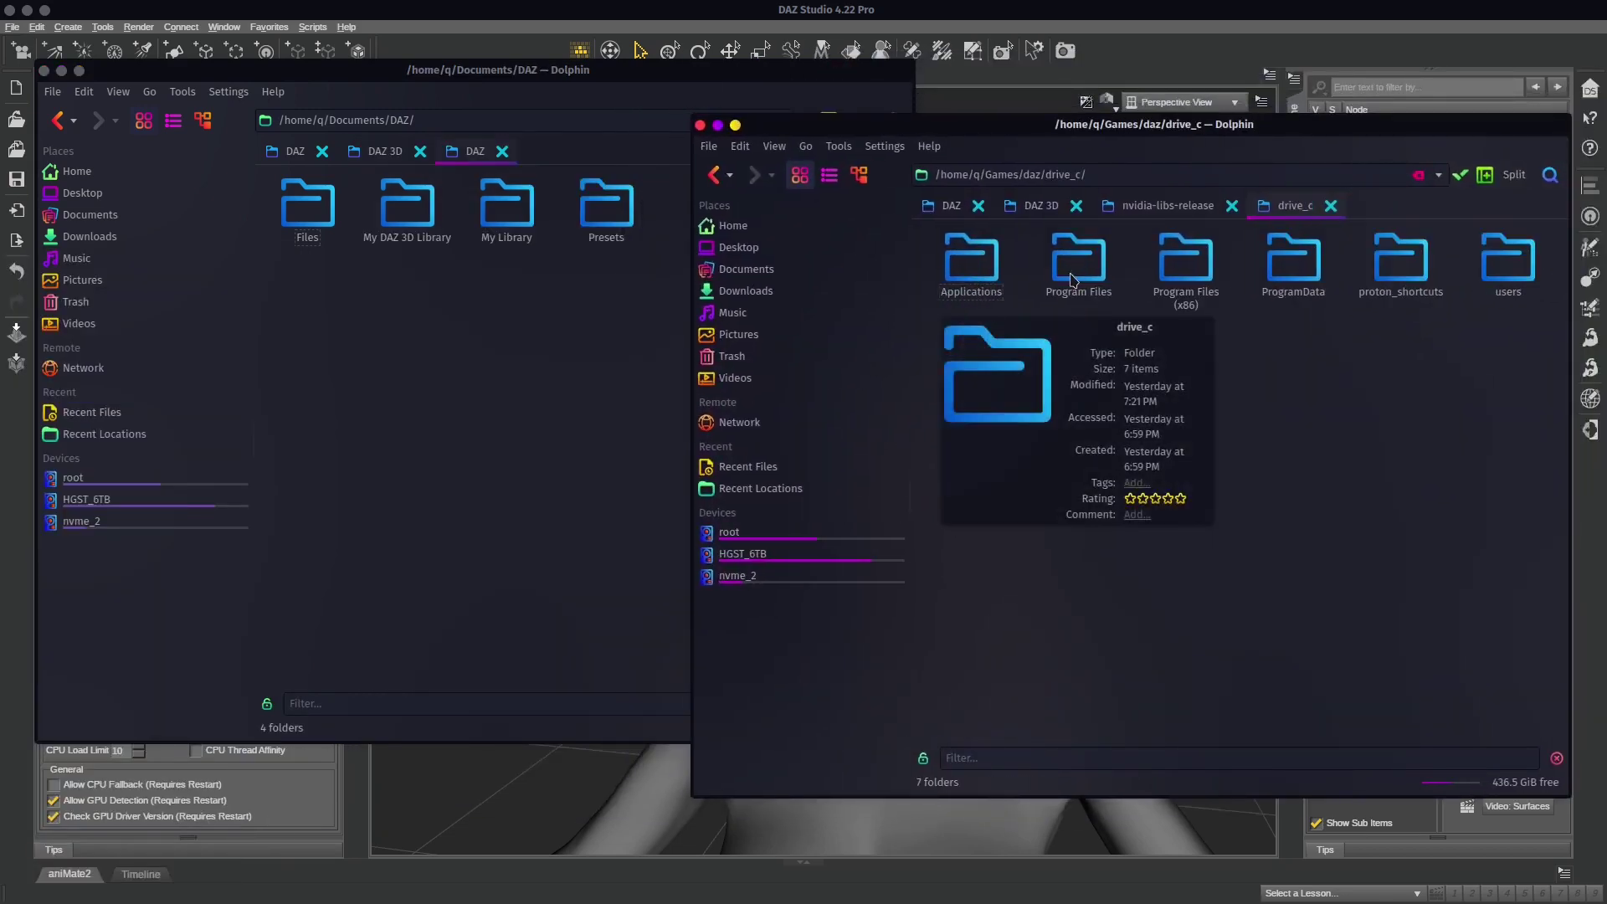
pyautogui.click(971, 260)
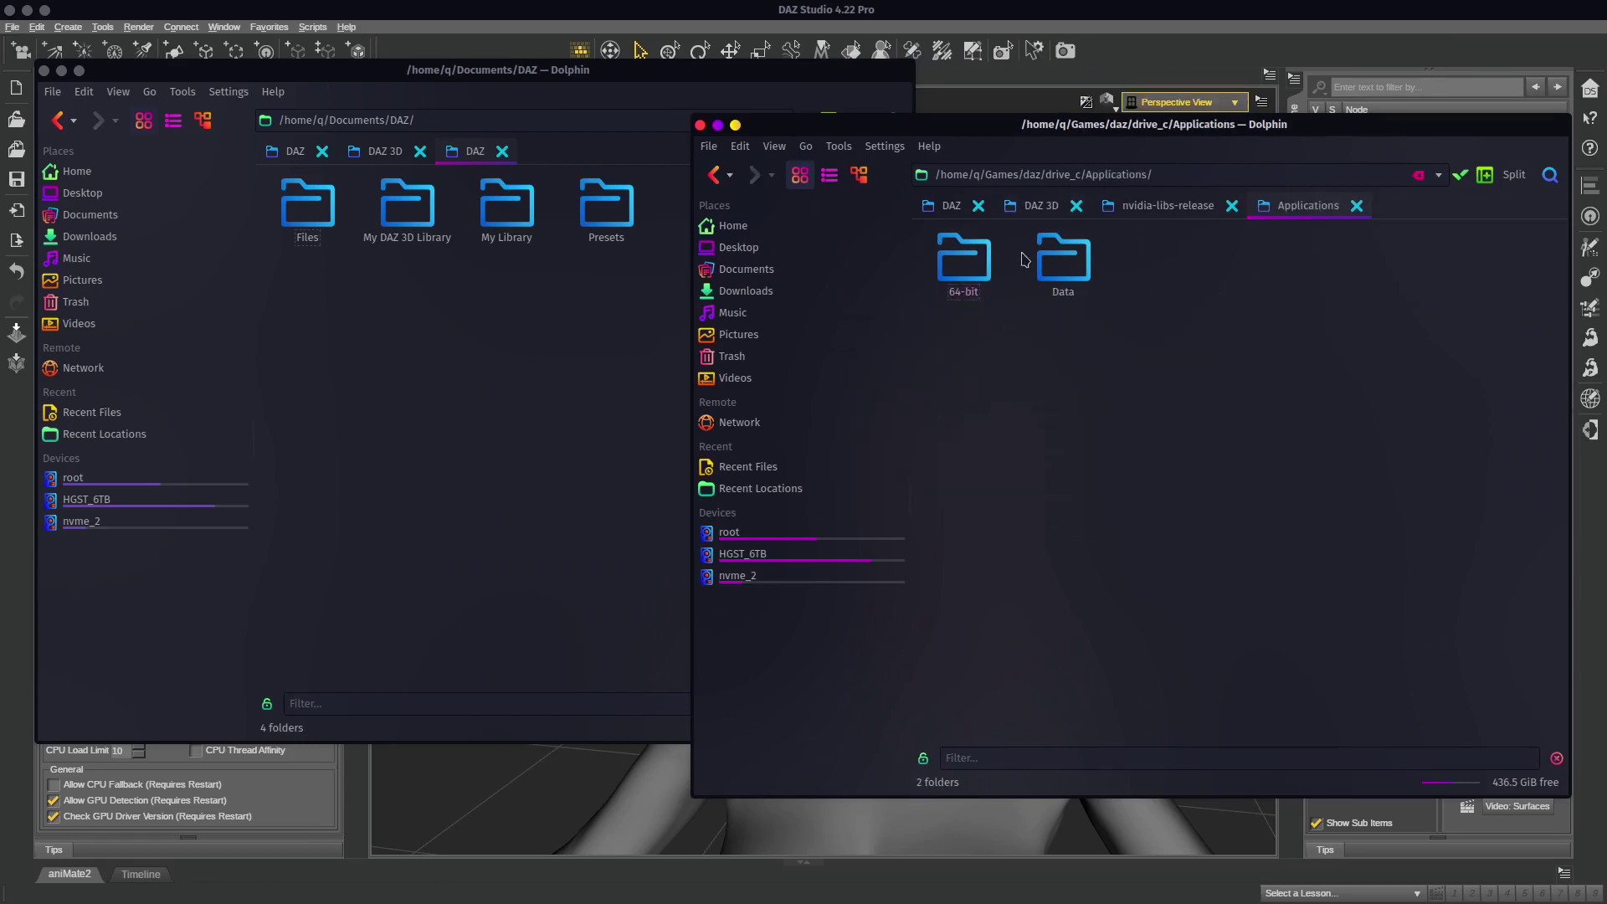
pyautogui.click(1071, 266)
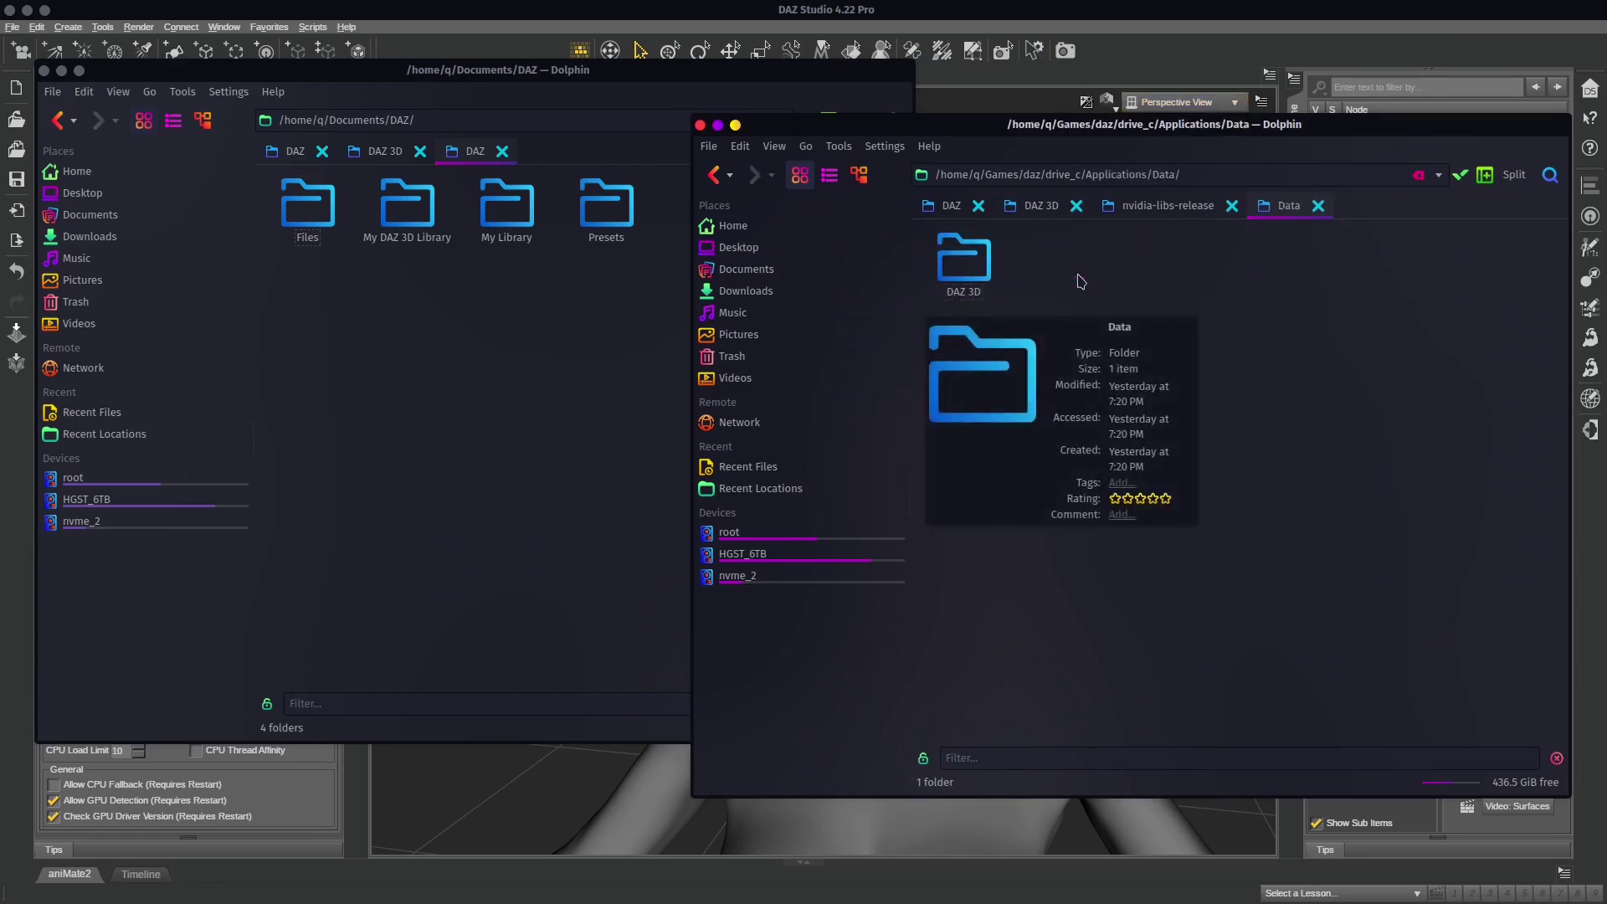
pyautogui.click(969, 276)
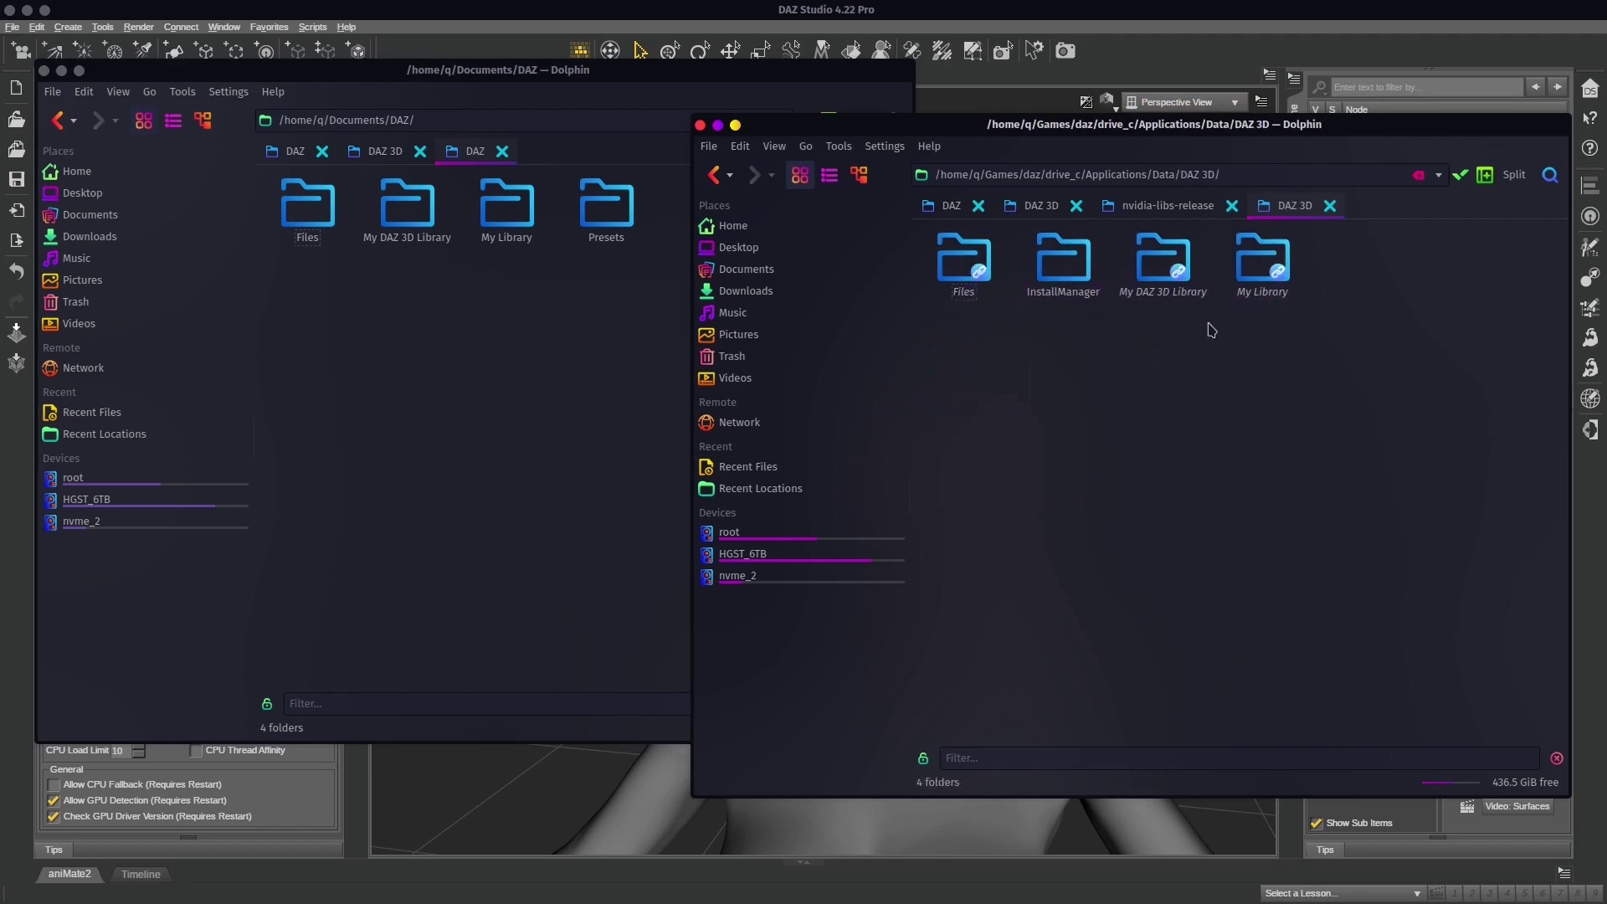
pyautogui.moveTo(1176, 272)
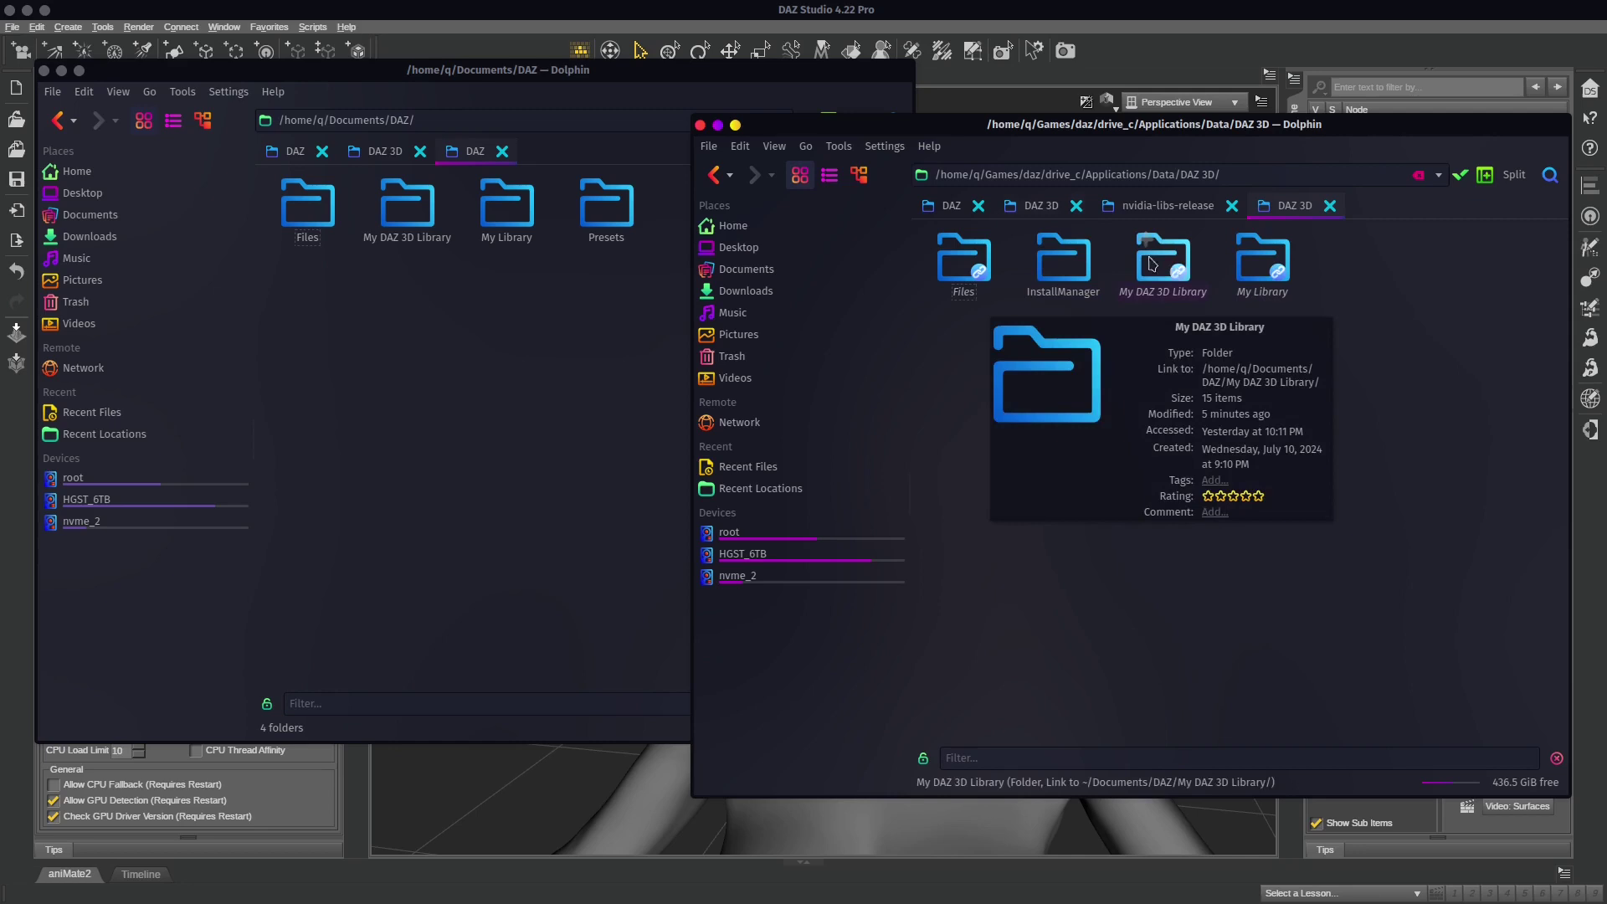
pyautogui.moveTo(395, 194)
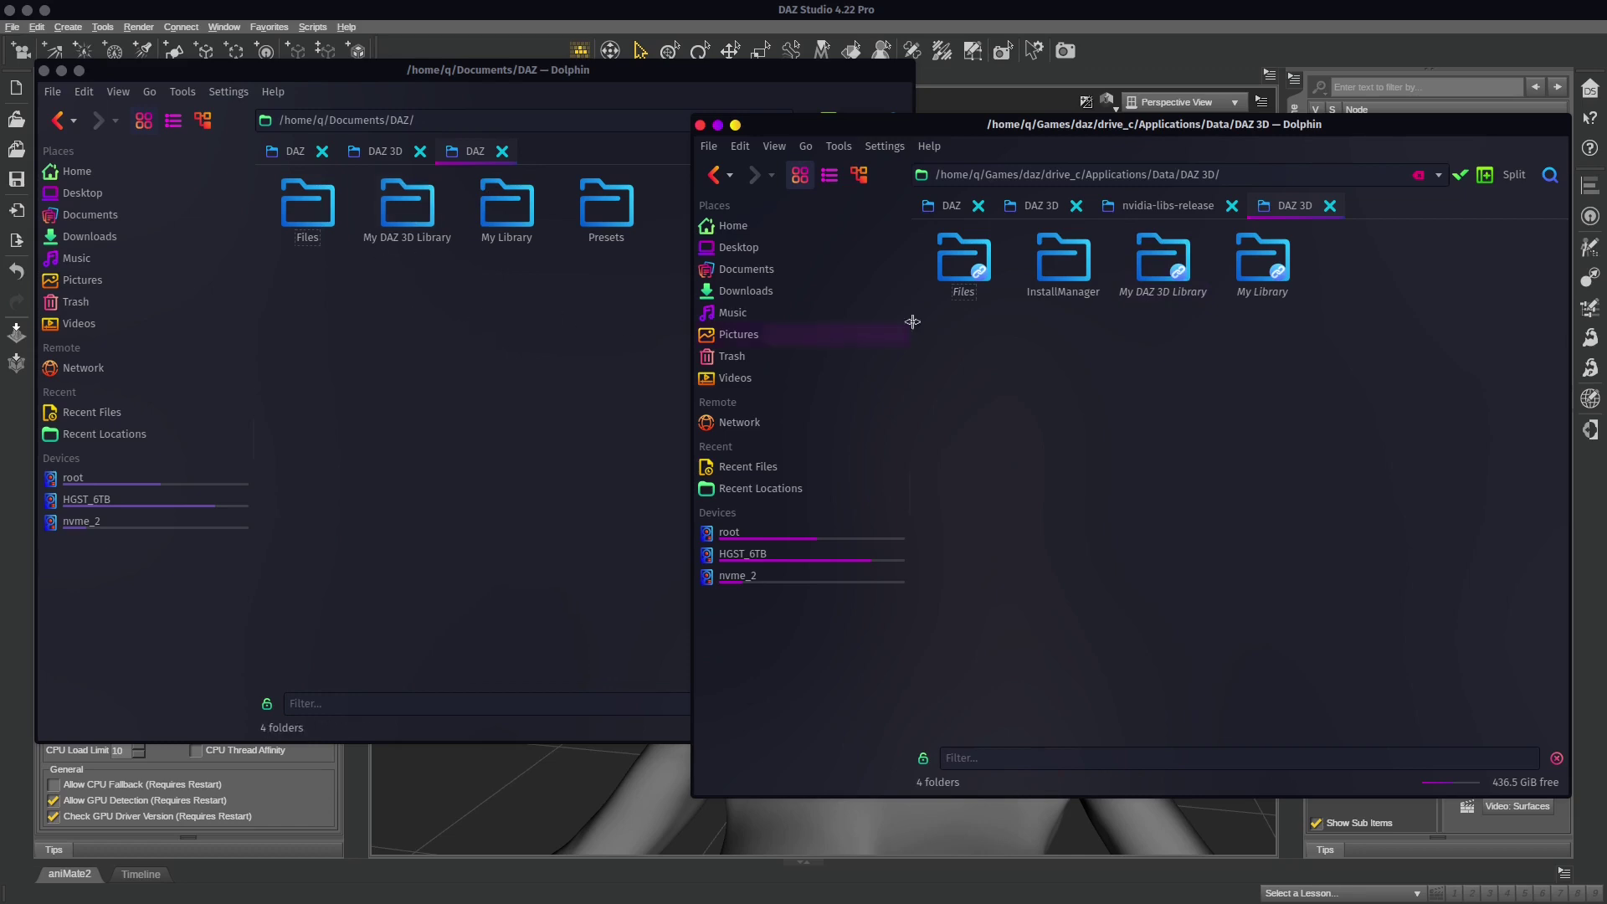
pyautogui.moveTo(1165, 266)
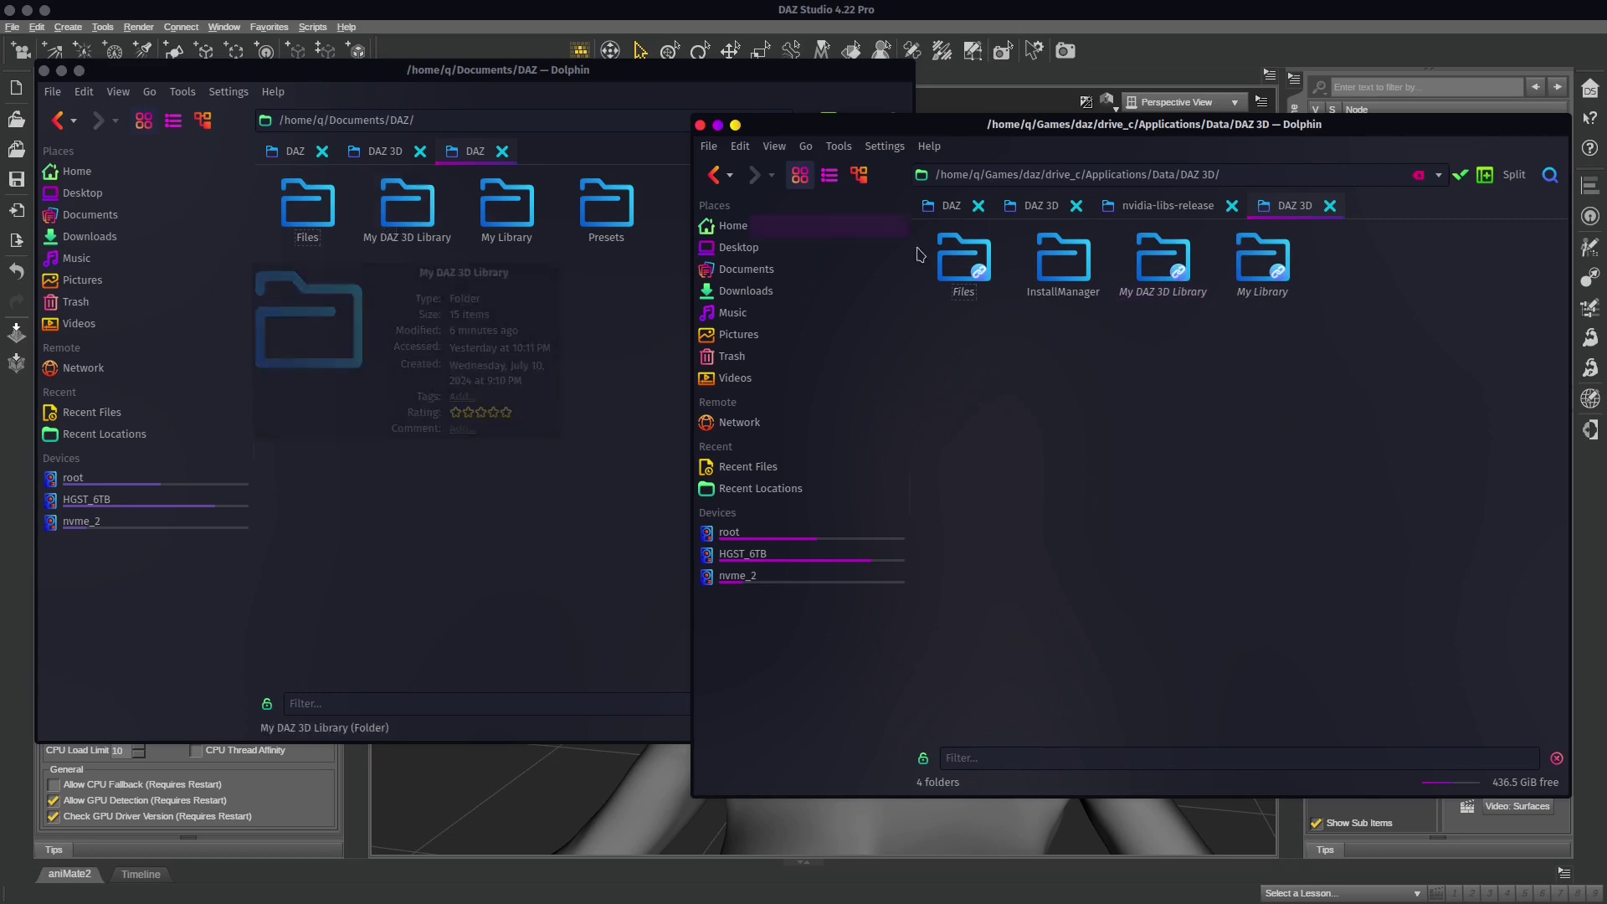
pyautogui.rightClick(1086, 362)
pyautogui.moveTo(1122, 378)
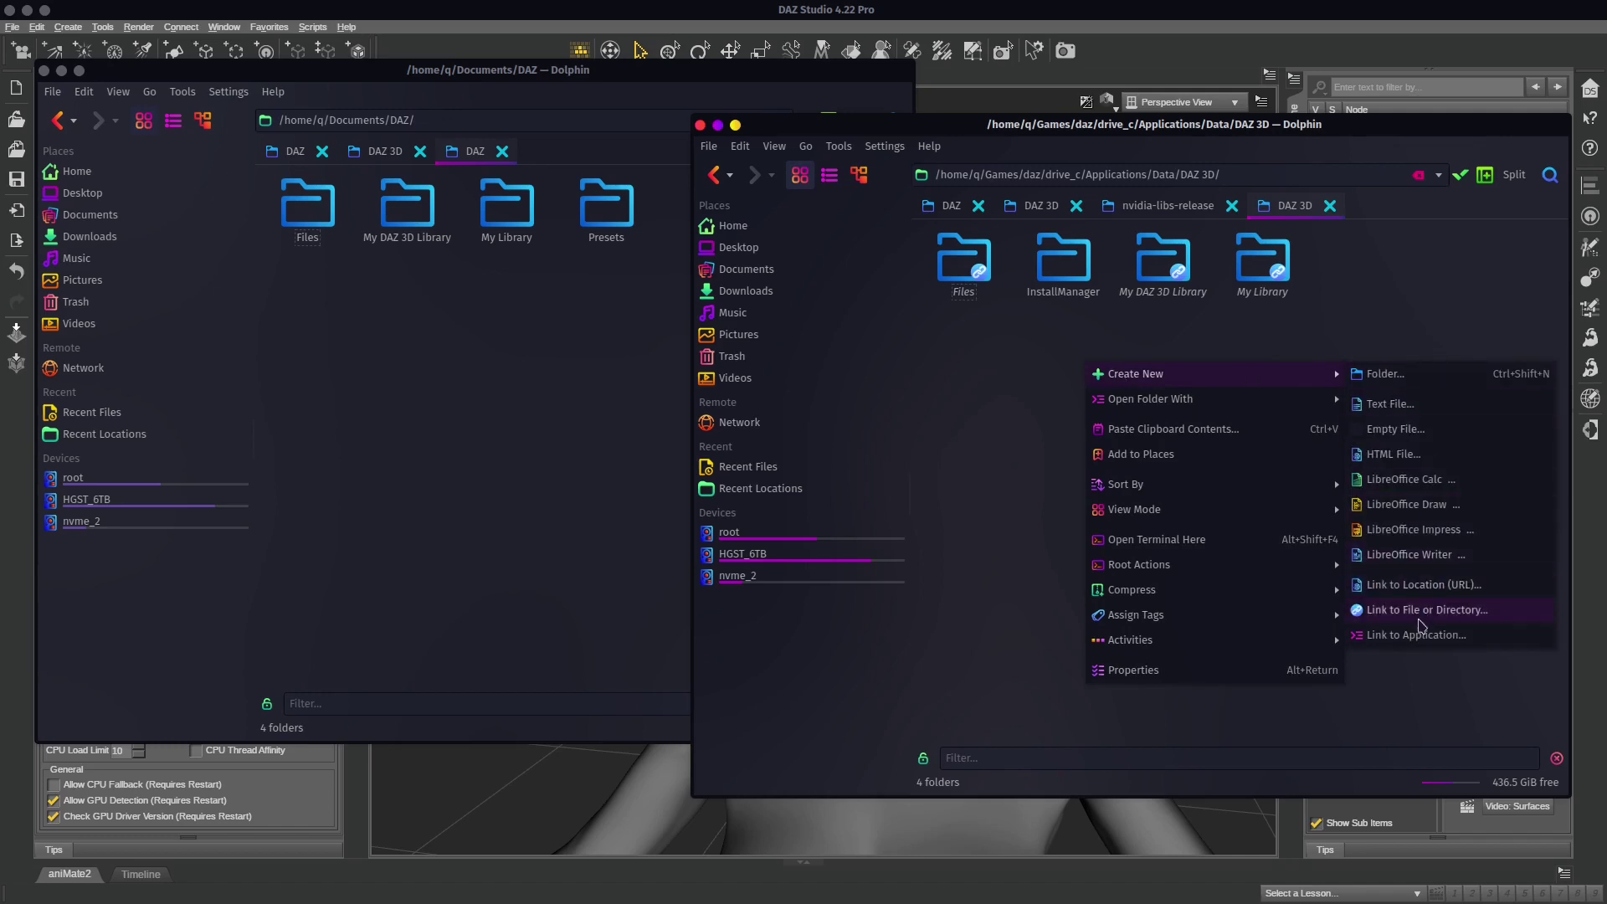
pyautogui.click(1425, 612)
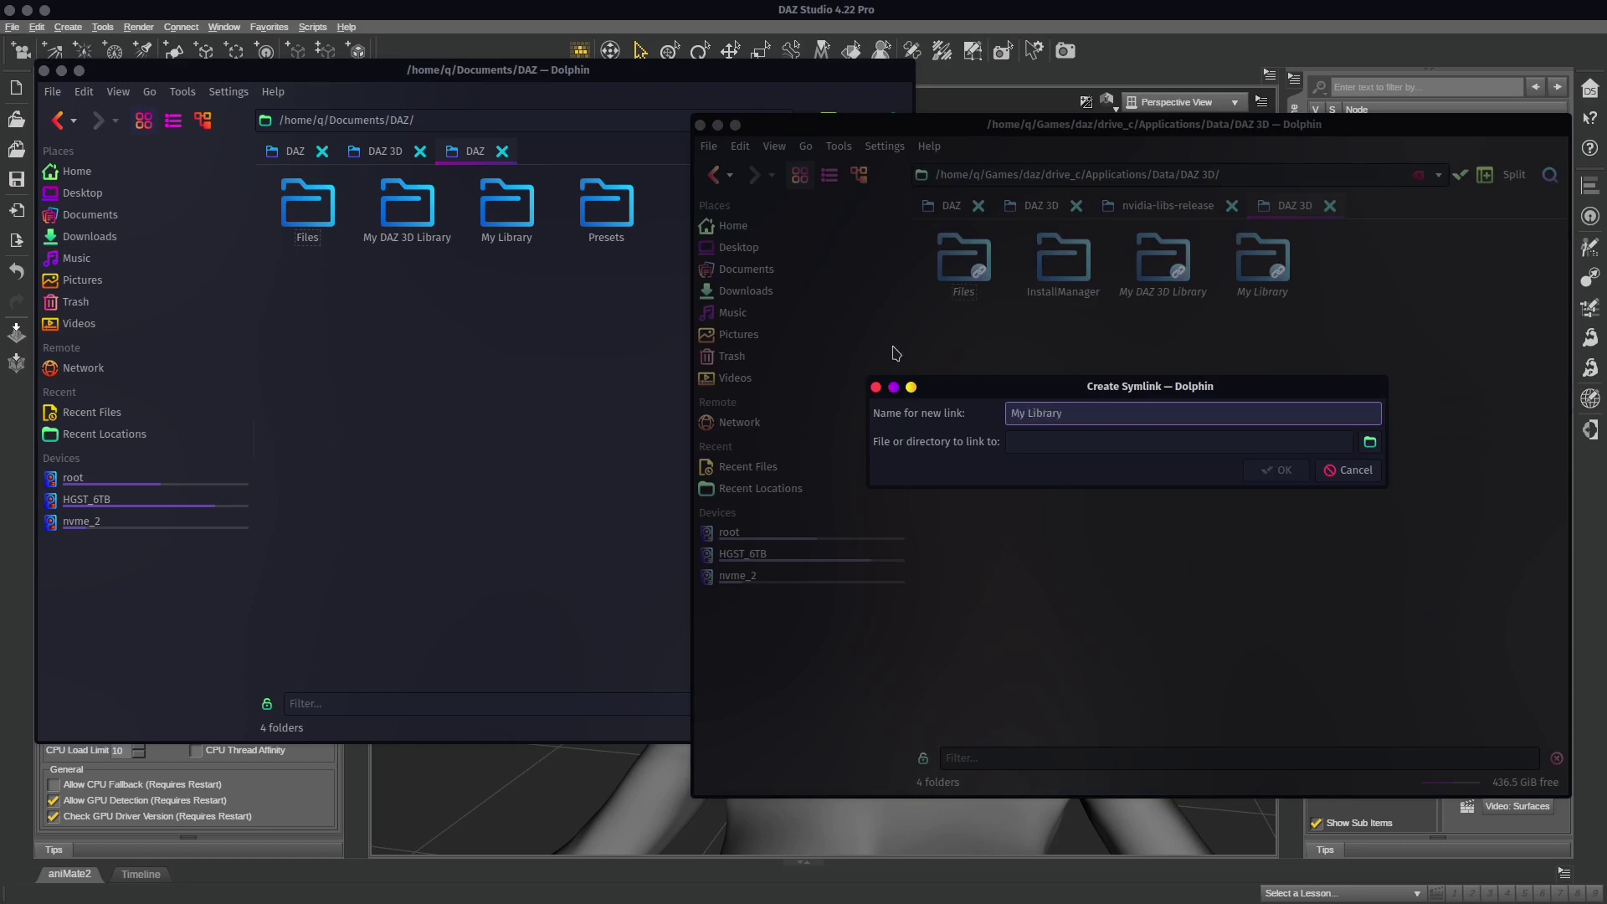
pyautogui.click(1050, 441)
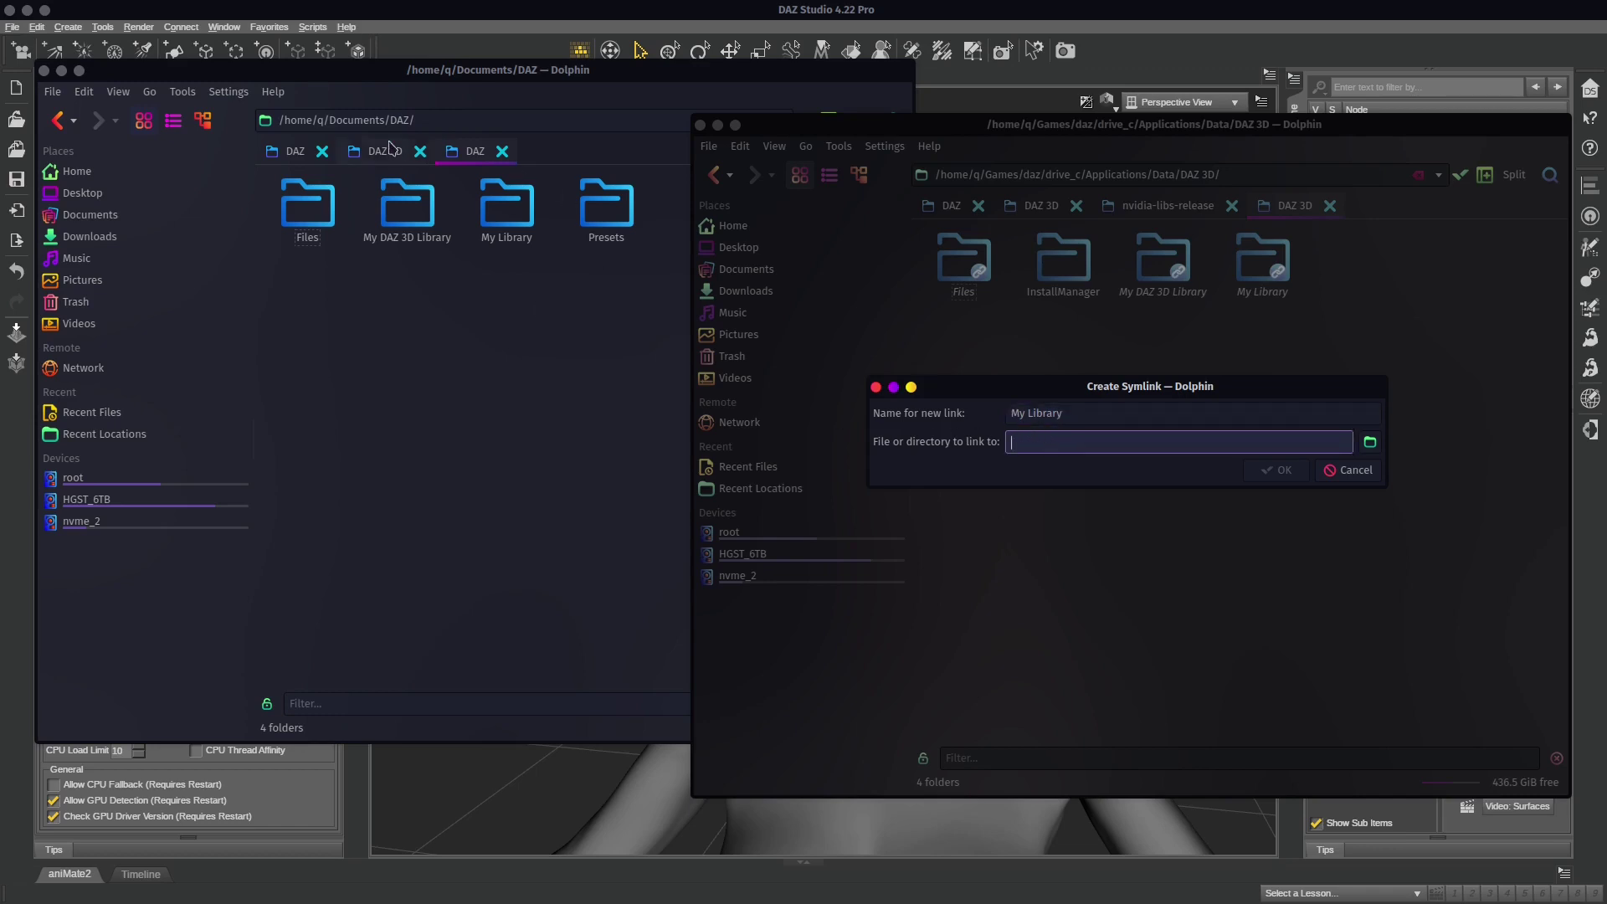
pyautogui.click(449, 120)
pyautogui.moveTo(284, 120); pyautogui.dragTo(452, 122)
pyautogui.click(1061, 438)
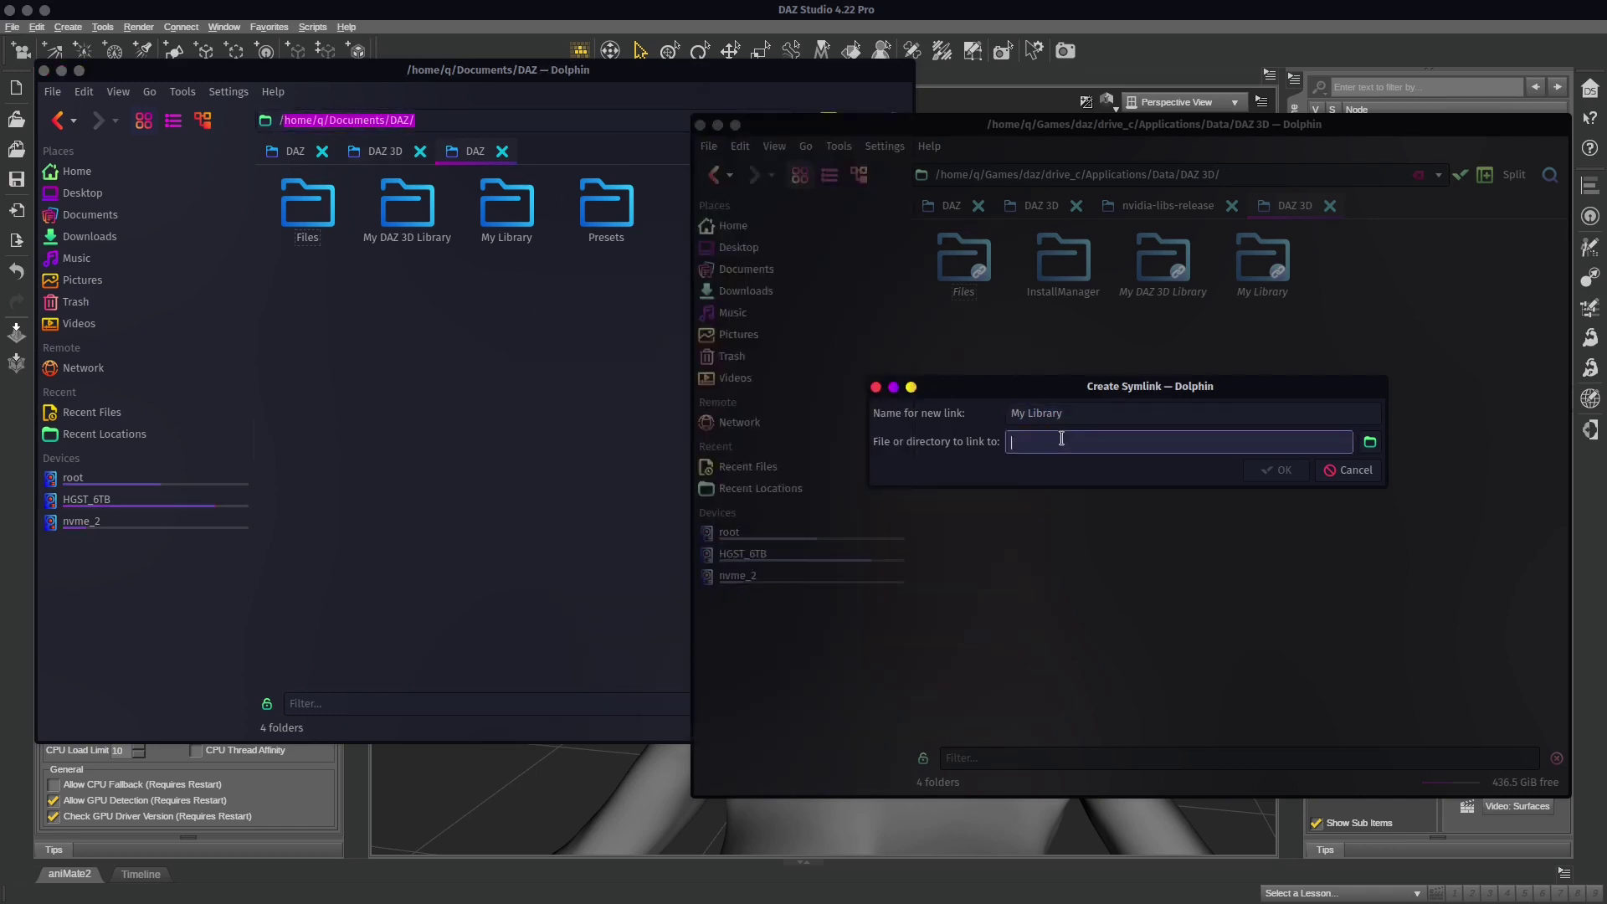
pyautogui.click(1350, 470)
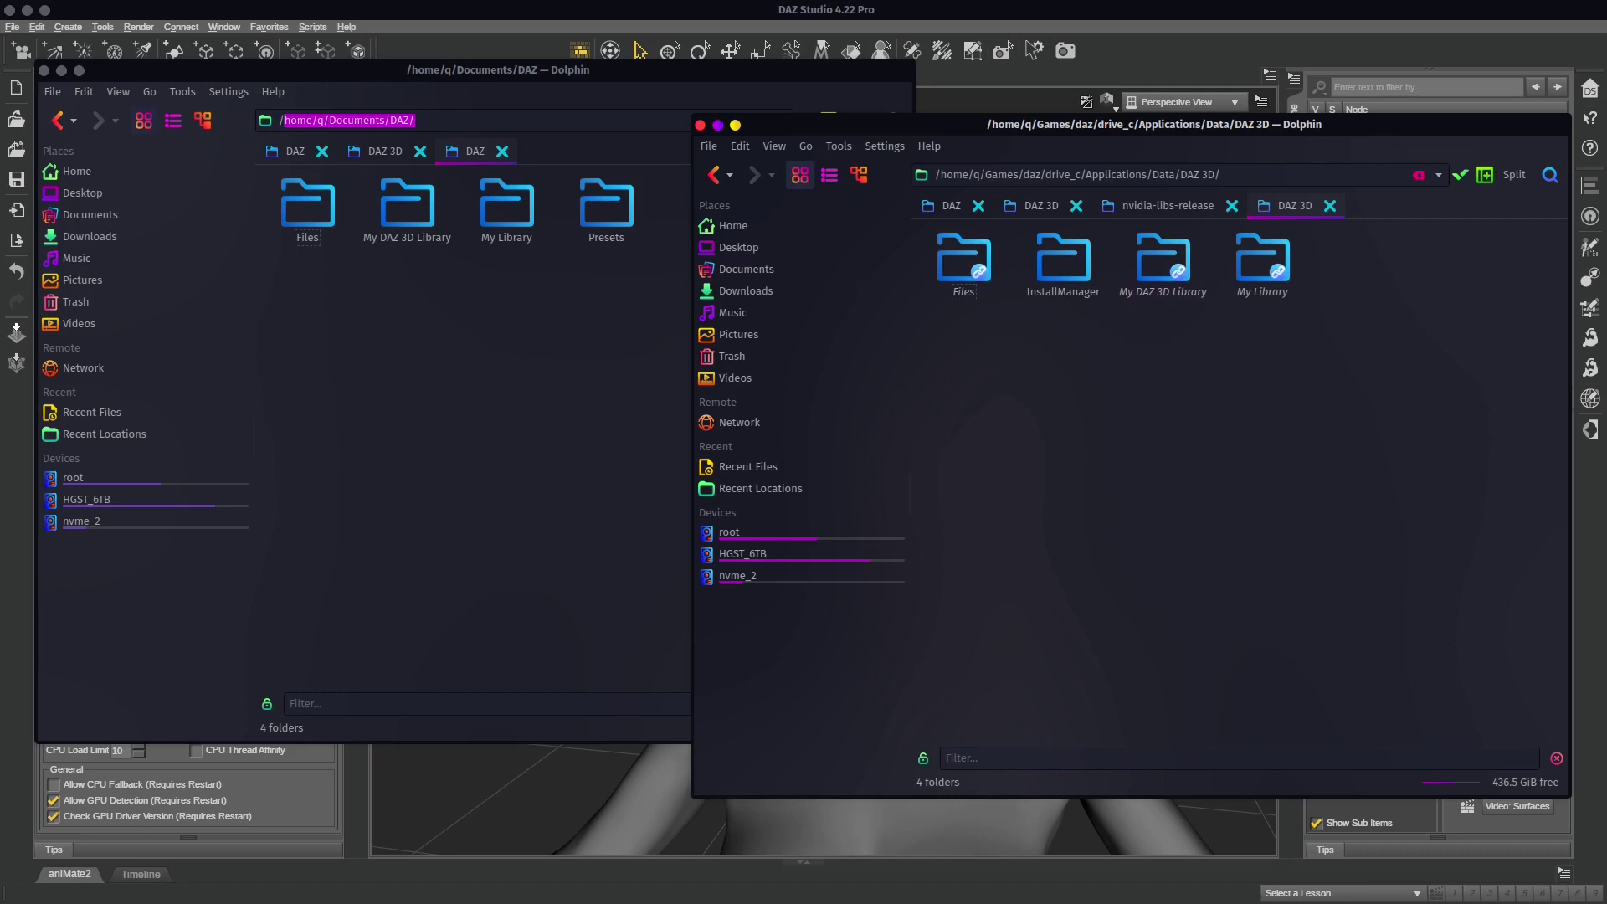
# Step: Bring the Lutris library forward, move it aside, and open the DAZ Studio entry's options
pyautogui.hotkey('alt', 'Tab')
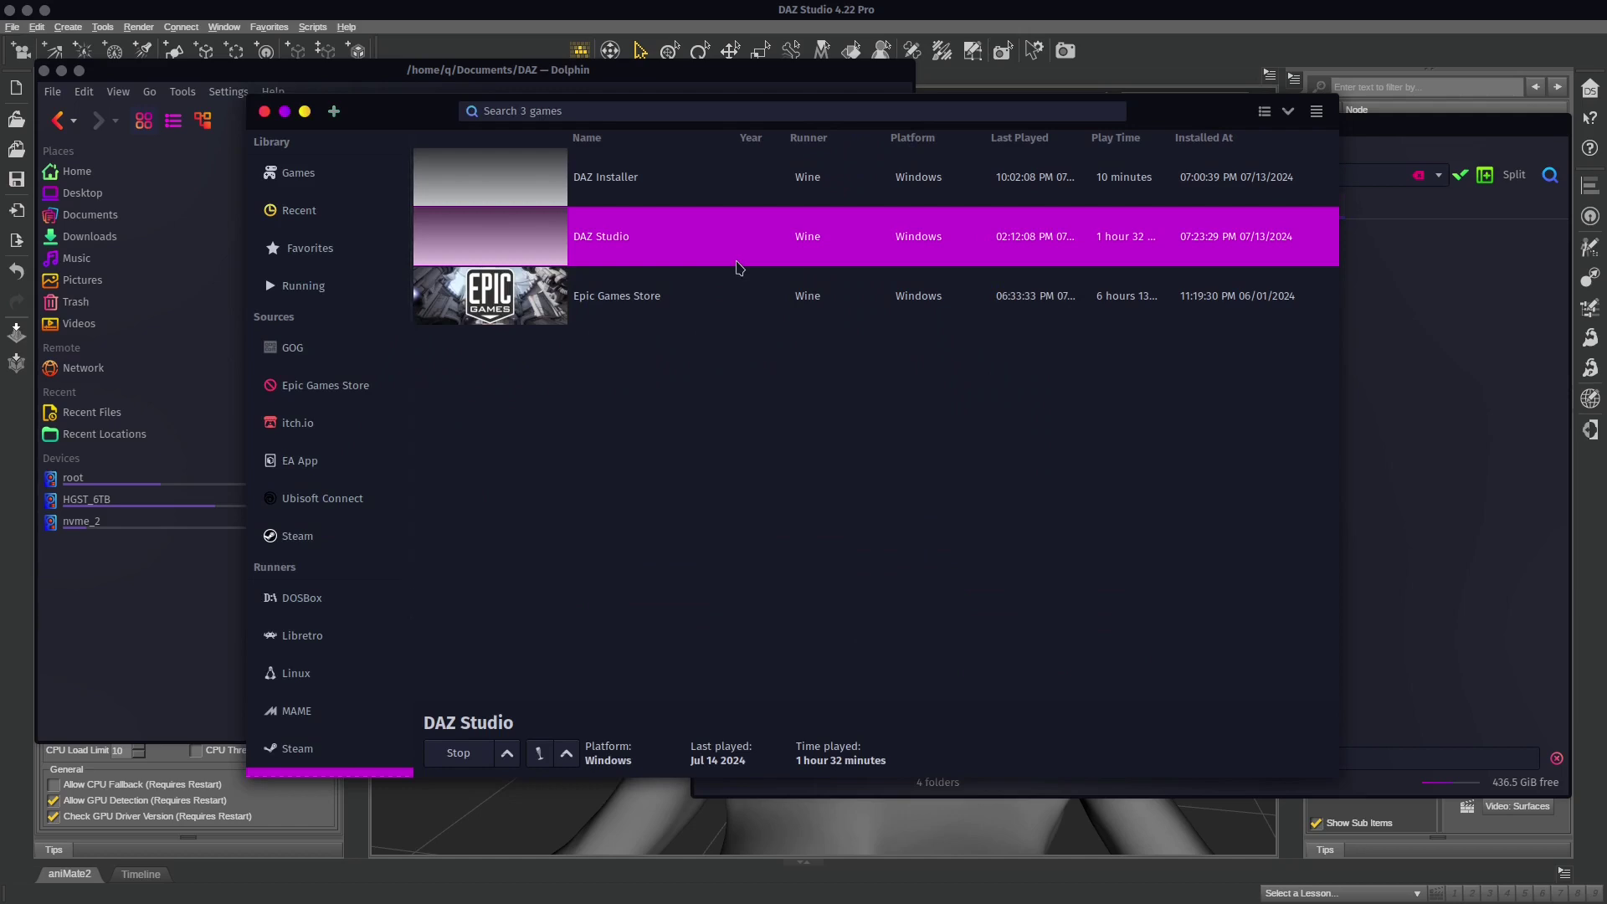
pyautogui.moveTo(1185, 114); pyautogui.dragTo(1079, 134)
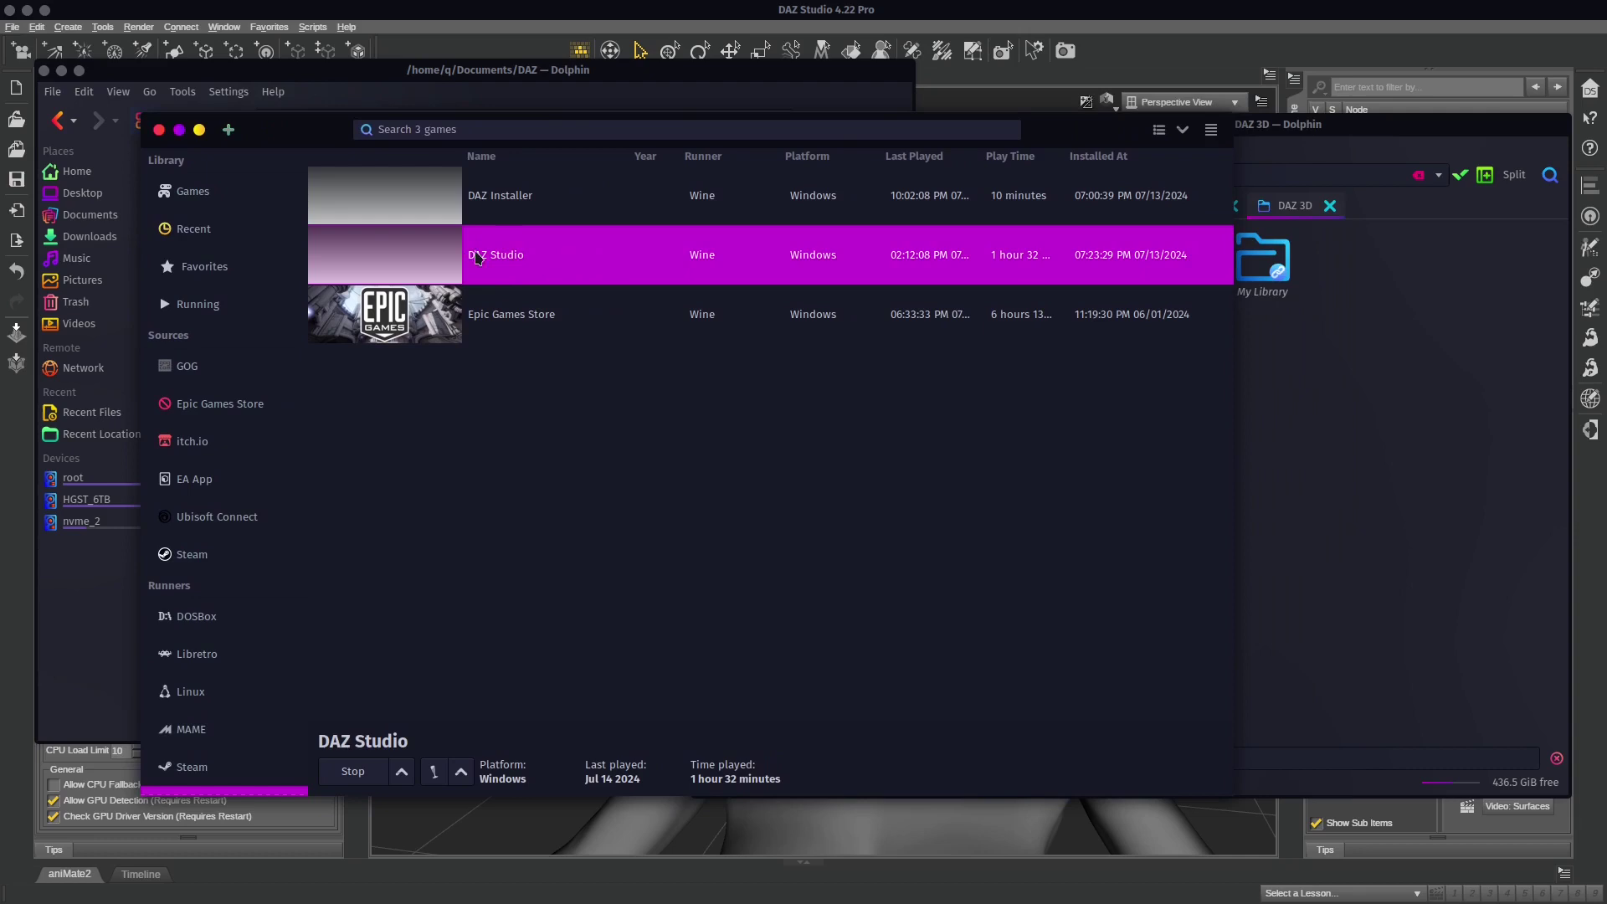
pyautogui.rightClick(496, 266)
pyautogui.click(1327, 460)
# Step: Arrange the Dolphin DAZ 3D and Documents windows alongside the Lutris library
pyautogui.click(1365, 454)
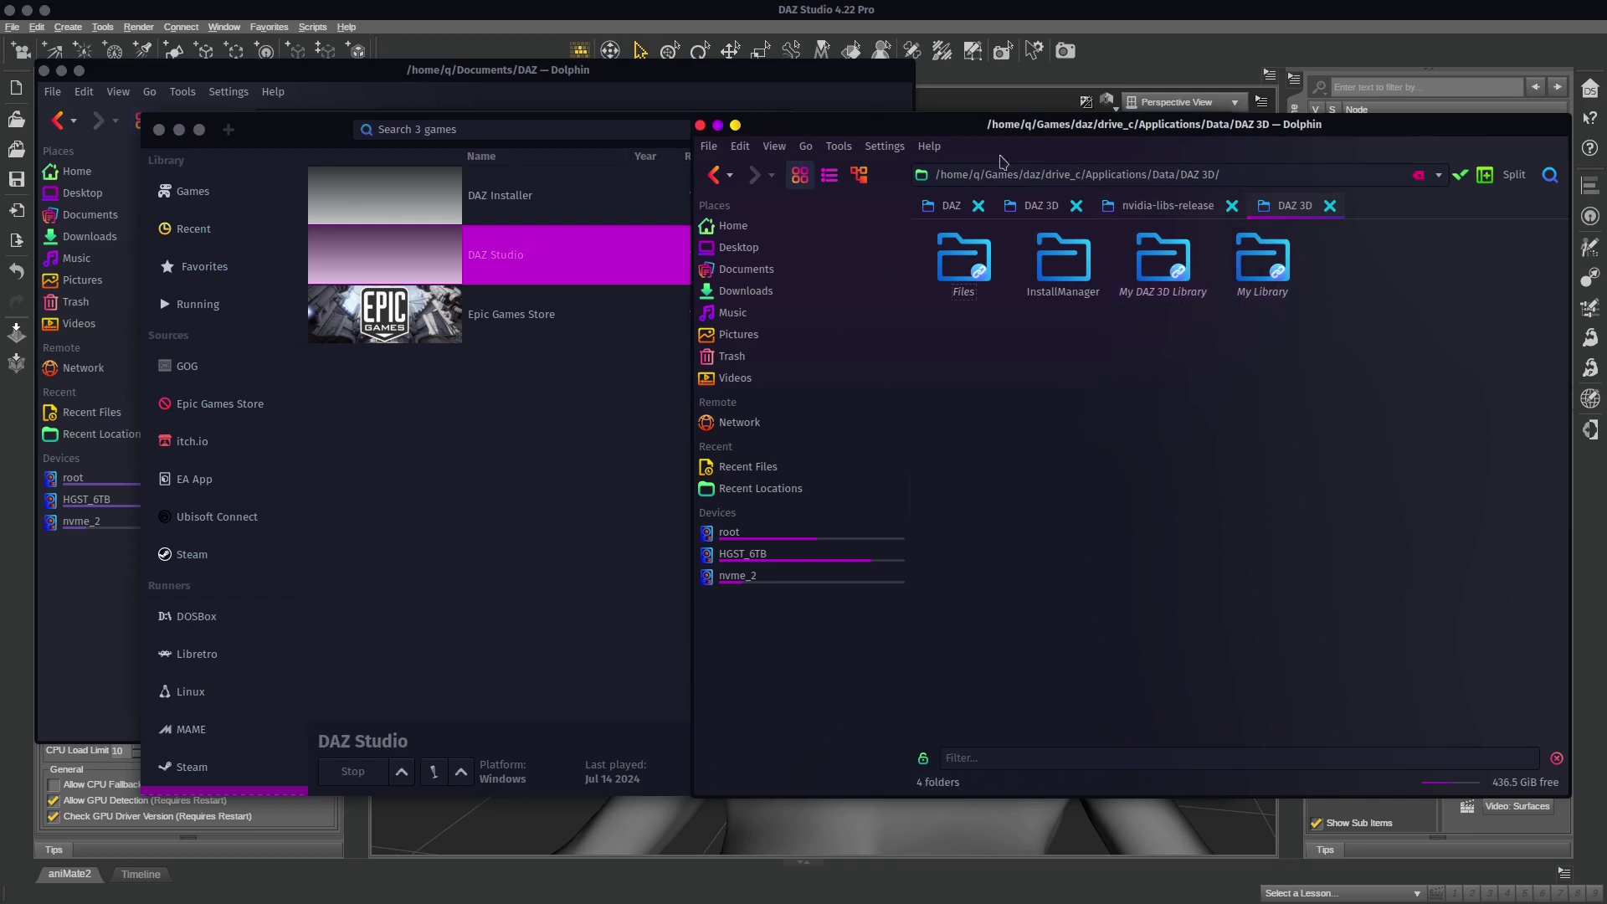
pyautogui.click(310, 138)
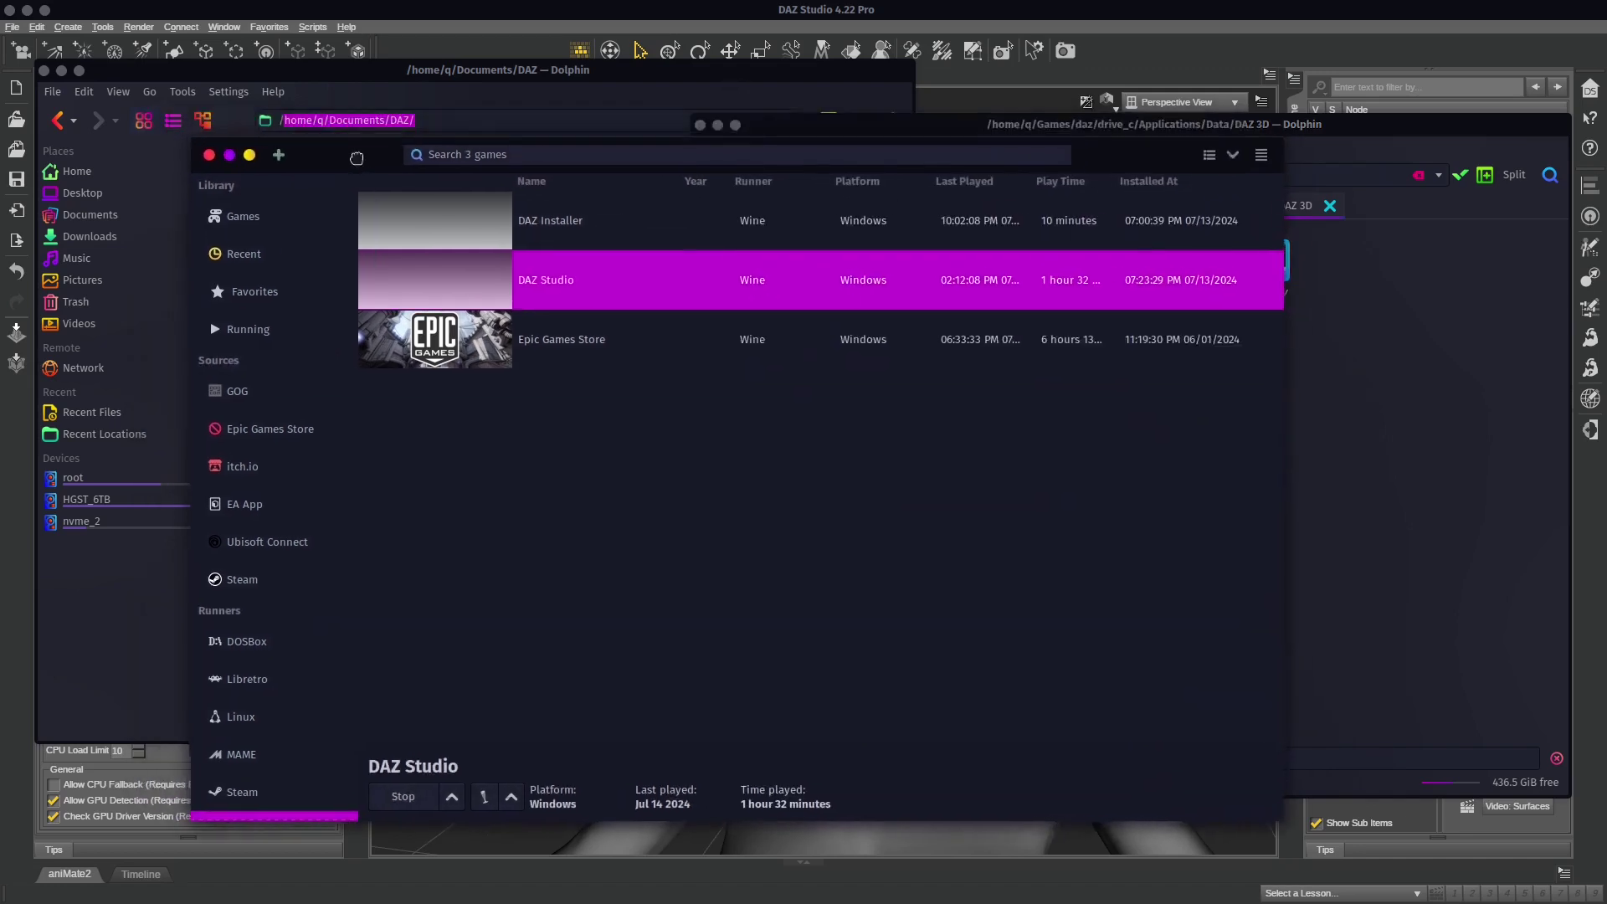
pyautogui.click(651, 78)
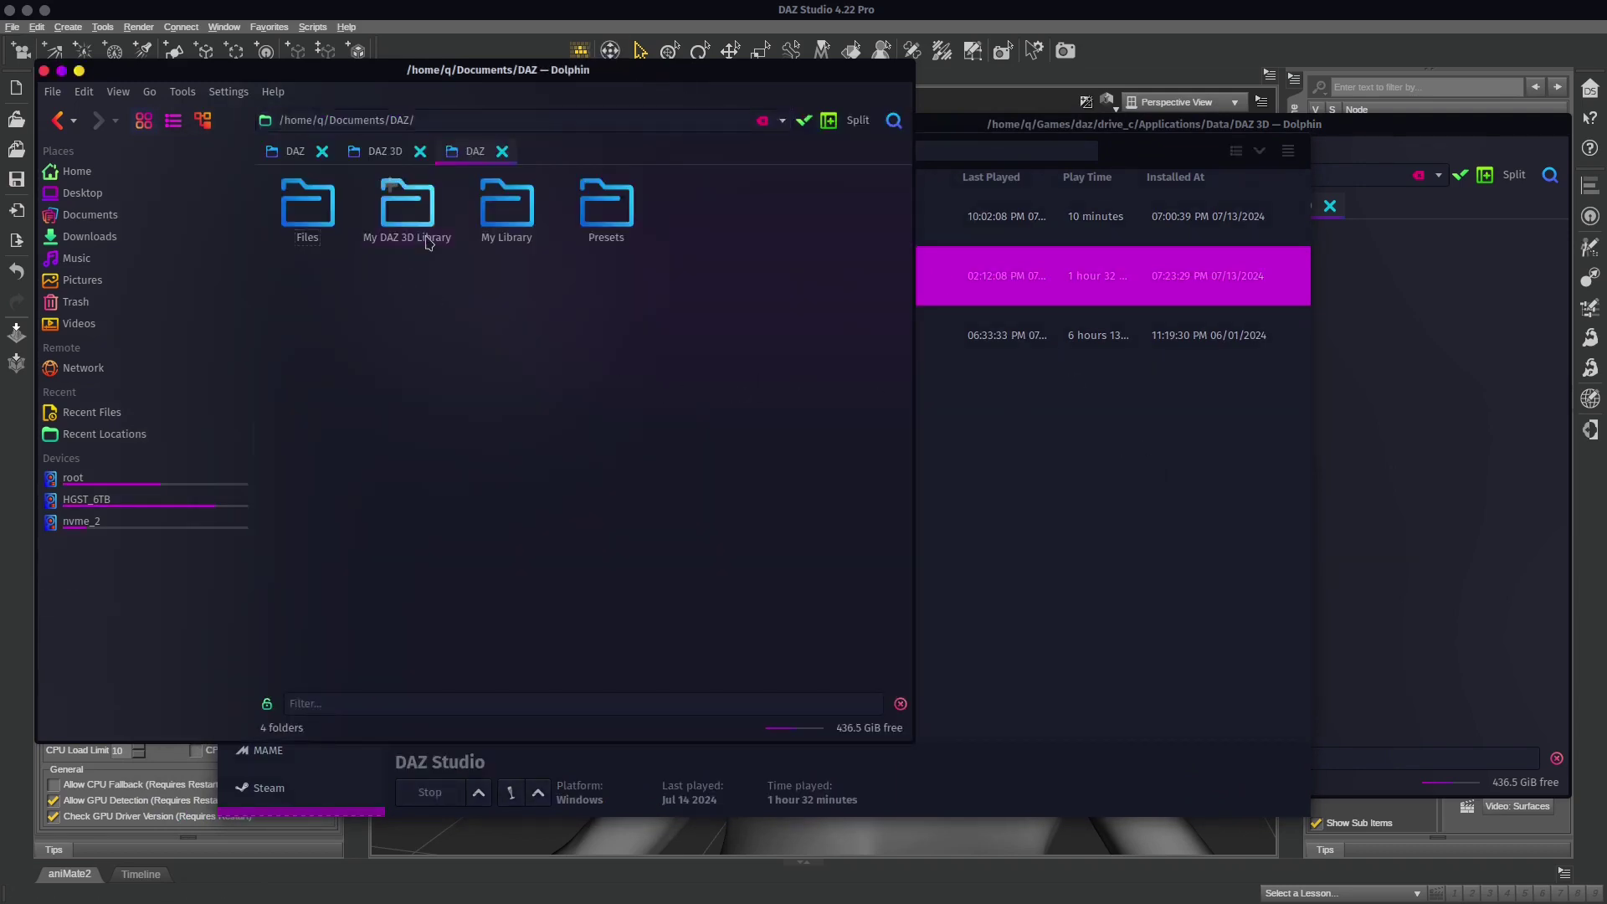
pyautogui.click(1168, 390)
pyautogui.click(1339, 345)
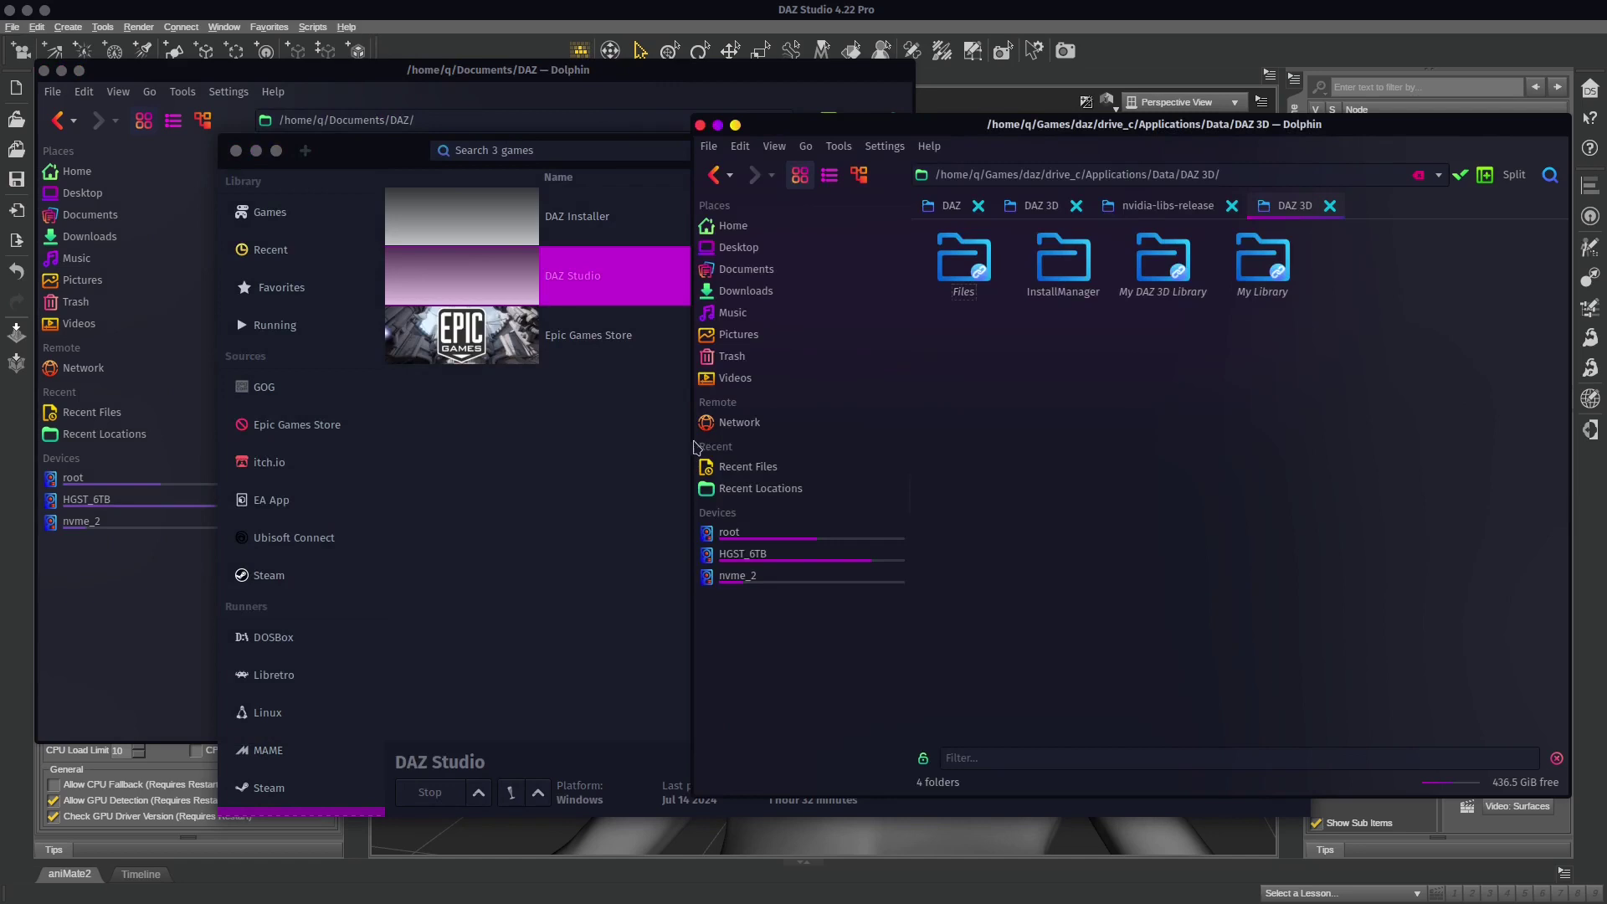